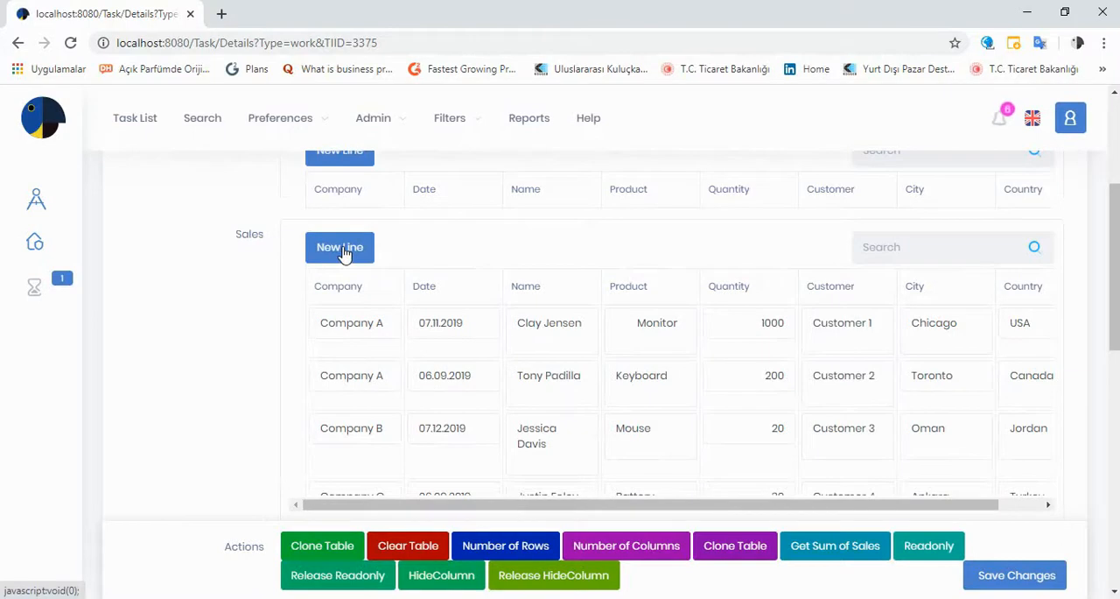
- Examine the populated Sales table on the task form, including its New Line and row deletion controls
{"action": "scroll", "coordinate": [386, 306], "scroll_direction": "down", "scroll_amount": 3}
{"action": "mouse_move", "coordinate": [330, 327]}
{"action": "left_click", "coordinate": [298, 329]}
{"action": "left_click", "coordinate": [623, 136]}
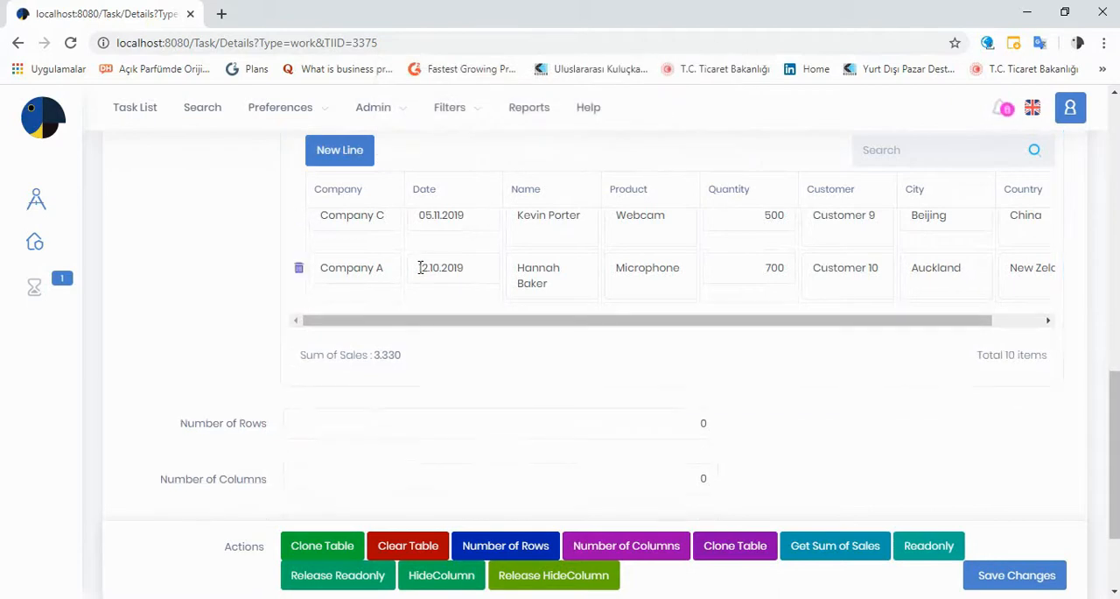
{"action": "scroll", "coordinate": [420, 270], "scroll_direction": "up", "scroll_amount": 10}
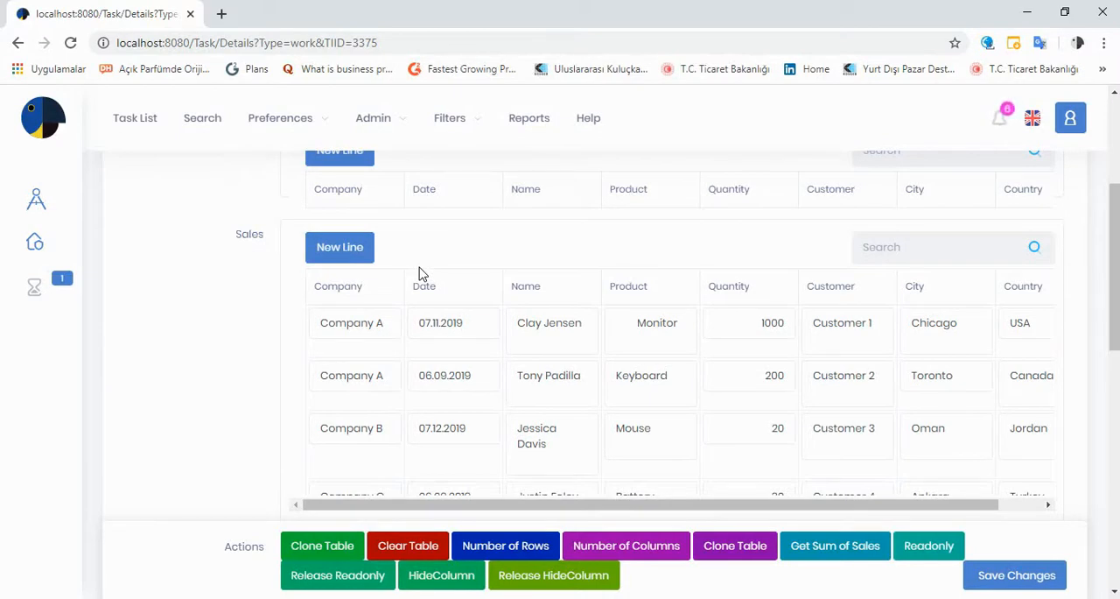
{"action": "scroll", "coordinate": [418, 273], "scroll_direction": "down", "scroll_amount": 1}
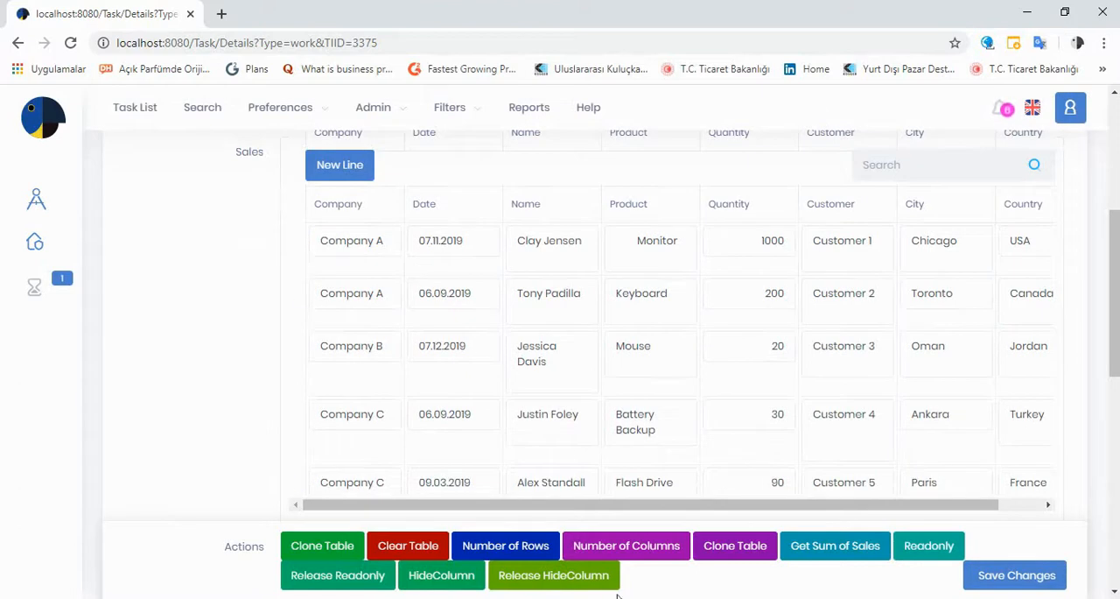
- Switch to E-Flow Designer, add a Calculate step above the existing ones and connect the Task Form's action to it
{"action": "key", "text": "alt+Tab"}
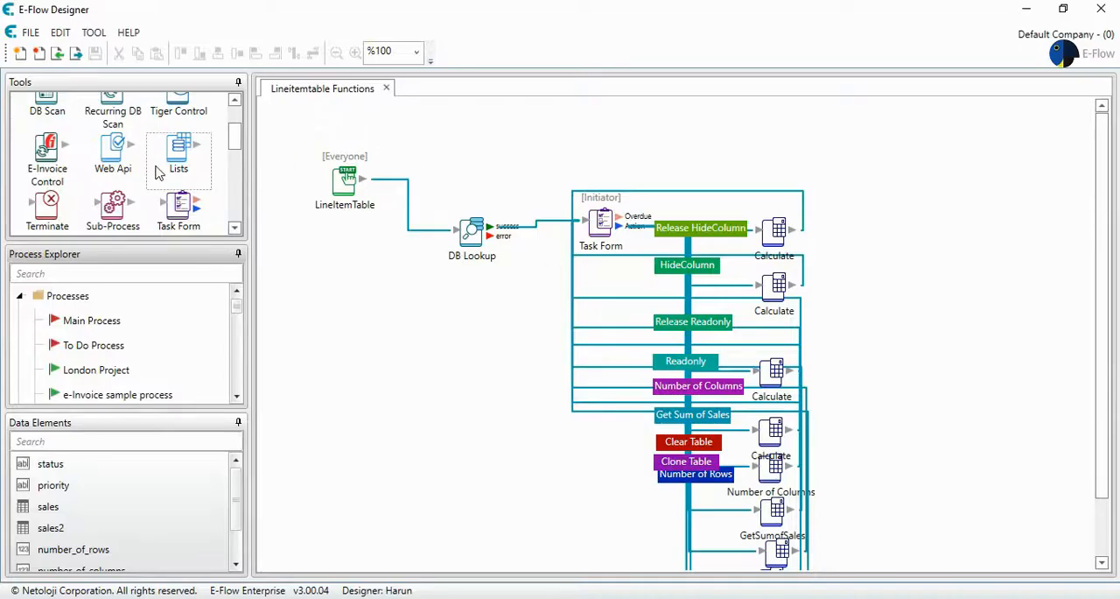
{"action": "scroll", "coordinate": [157, 171], "scroll_direction": "up", "scroll_amount": 2}
{"action": "scroll", "coordinate": [157, 173], "scroll_direction": "down", "scroll_amount": 3}
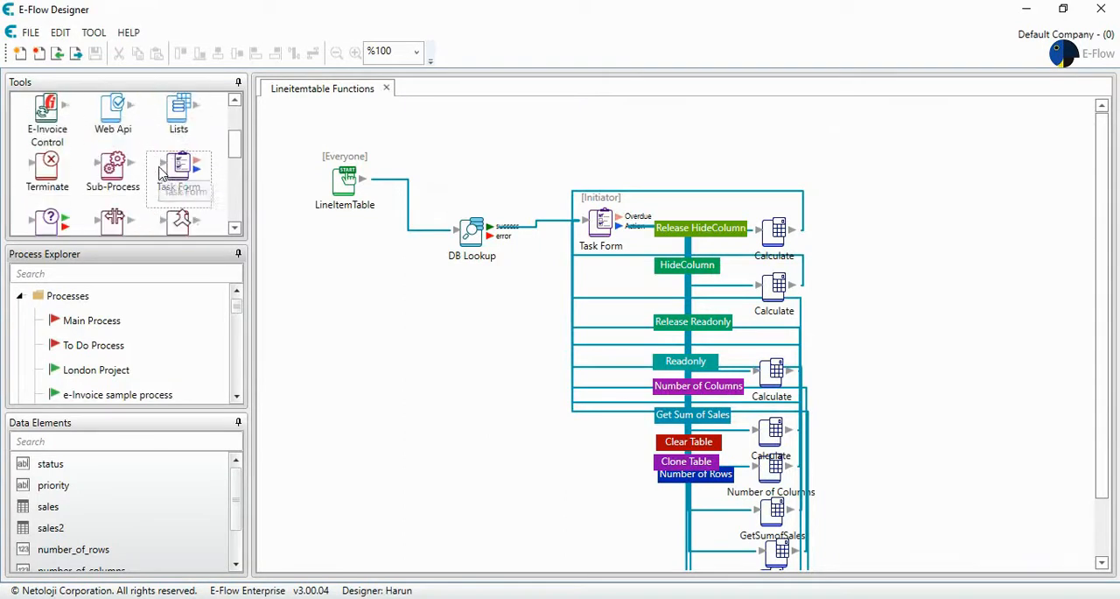
{"action": "scroll", "coordinate": [160, 175], "scroll_direction": "down", "scroll_amount": 1}
{"action": "left_click_drag", "start_coordinate": [178, 201], "coordinate": [748, 148]}
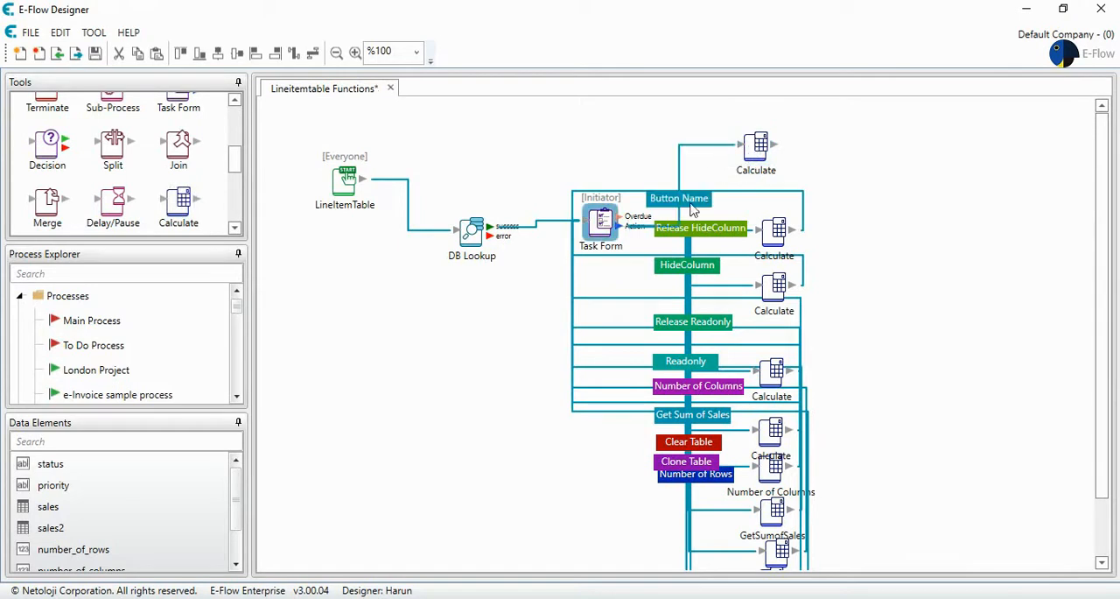
- Name the new action button Skip Add Row with an olive background, and align its Calculate step above the others
{"action": "double_click", "coordinate": [692, 203]}
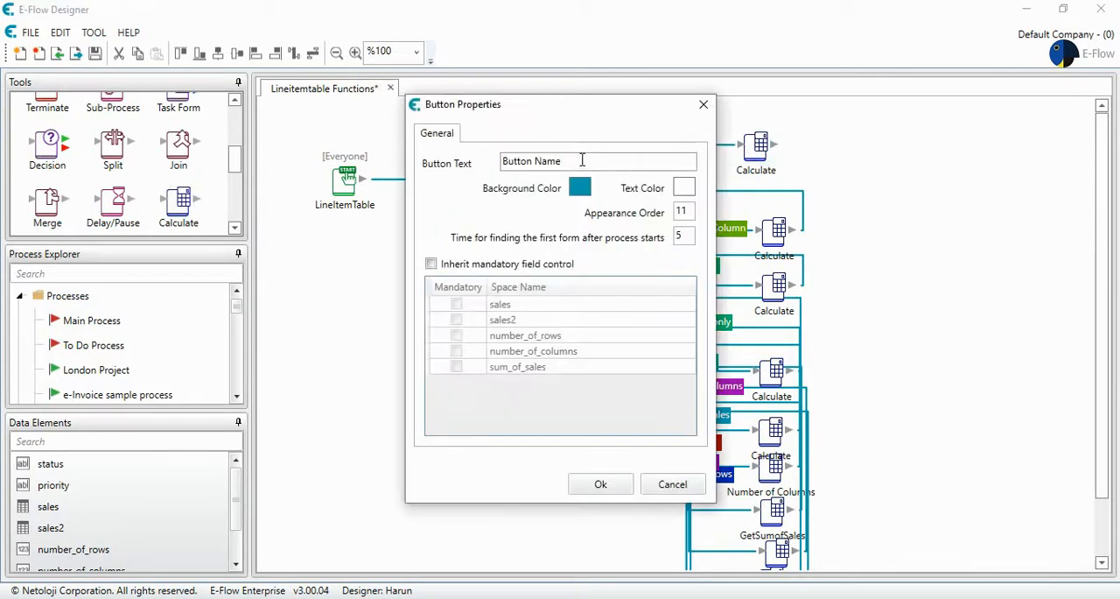
{"action": "left_click_drag", "start_coordinate": [562, 161], "coordinate": [505, 165]}
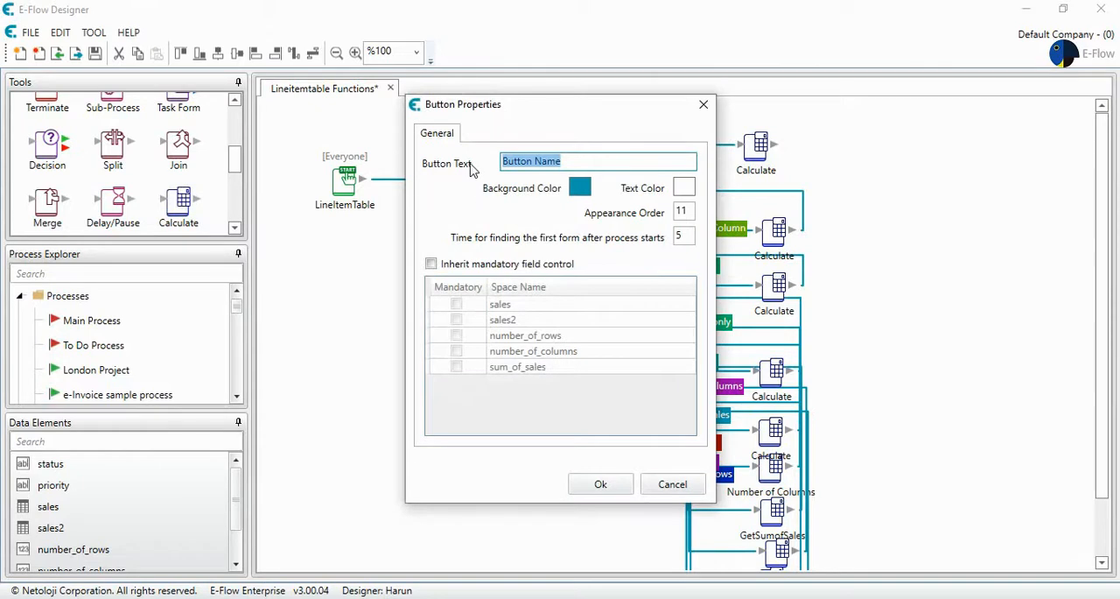
{"action": "type", "text": "Skip Add Row"}
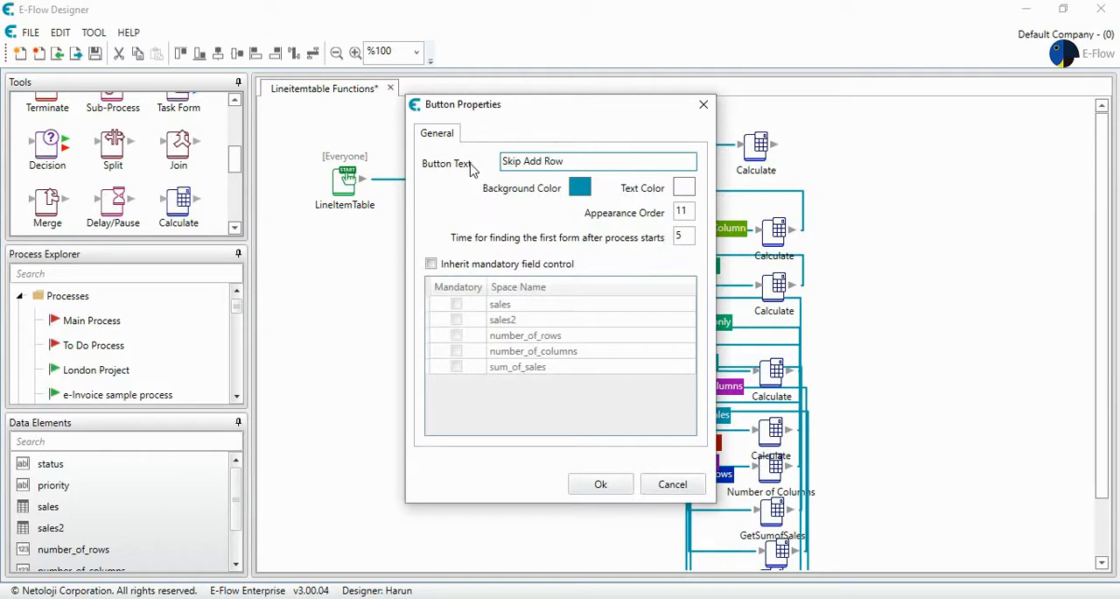
{"action": "left_click", "coordinate": [579, 187]}
{"action": "left_click_drag", "start_coordinate": [650, 259], "coordinate": [647, 226]}
{"action": "left_click", "coordinate": [553, 410]}
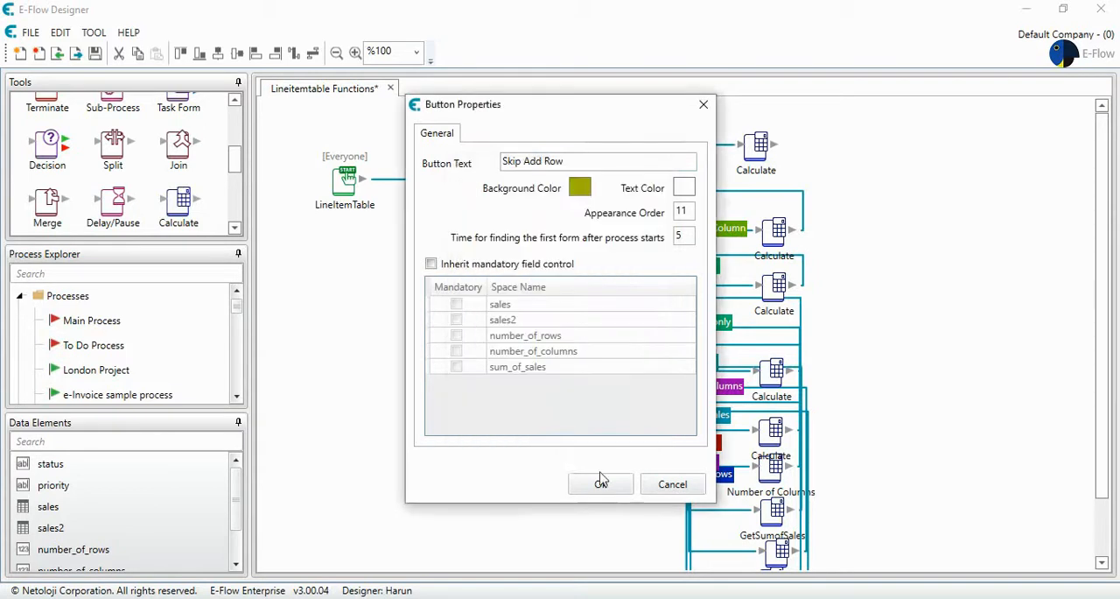
{"action": "left_click", "coordinate": [602, 482]}
{"action": "mouse_move", "coordinate": [758, 147]}
{"action": "left_mouse_down"}
{"action": "mouse_move", "coordinate": [758, 171]}
{"action": "mouse_move", "coordinate": [770, 163]}
{"action": "left_mouse_up"}
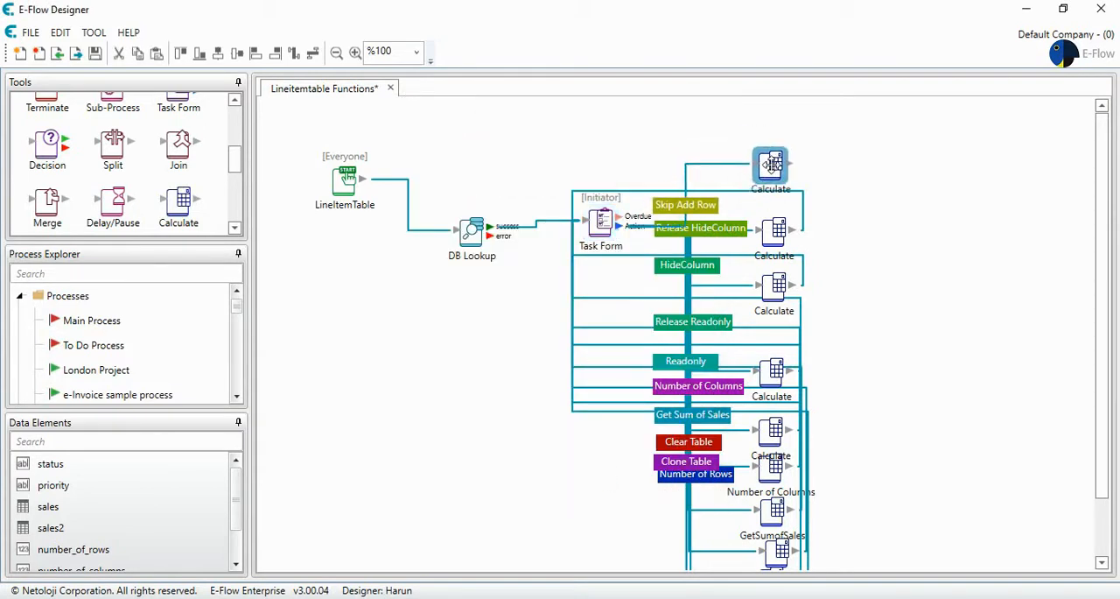
- Set sales2 as the calculated data element of the Skip Add Row branch's Calculate step
{"action": "left_click", "coordinate": [611, 224]}
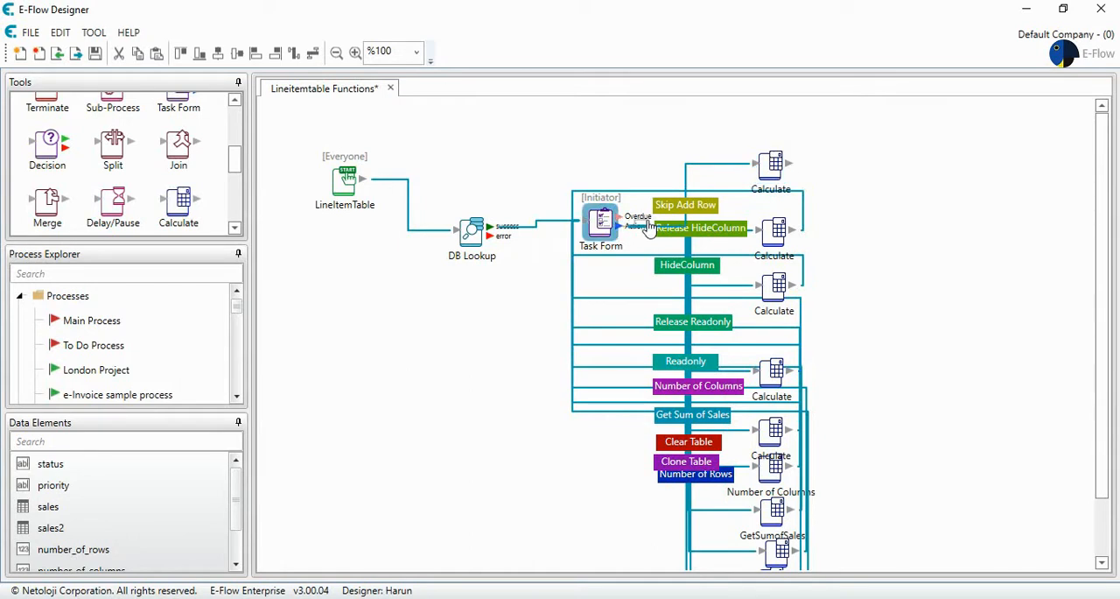
{"action": "double_click", "coordinate": [770, 171]}
{"action": "left_click", "coordinate": [545, 302]}
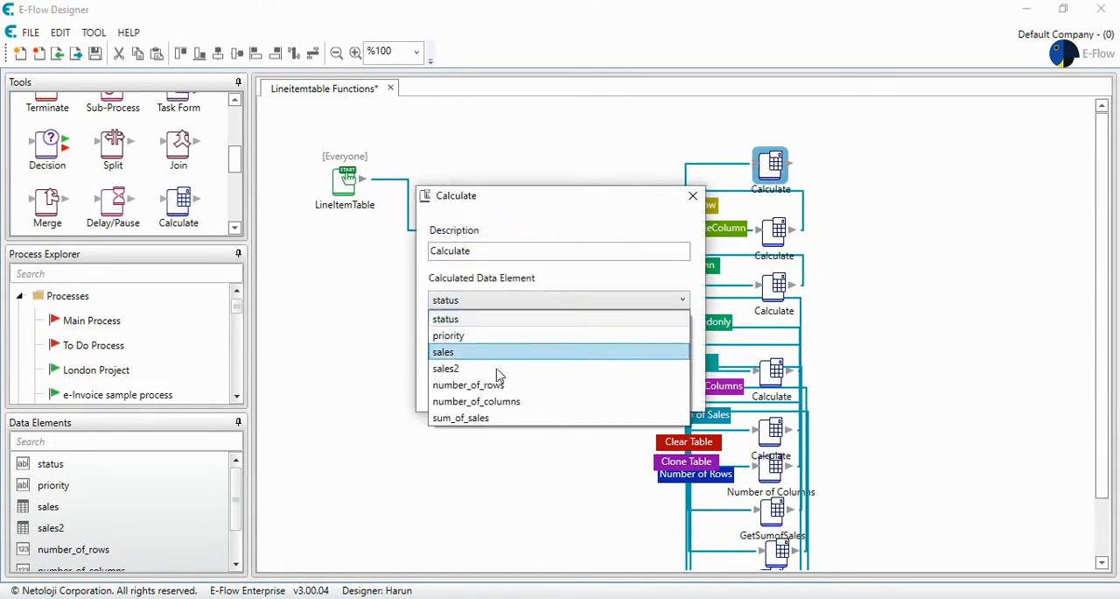
{"action": "left_click", "coordinate": [495, 369]}
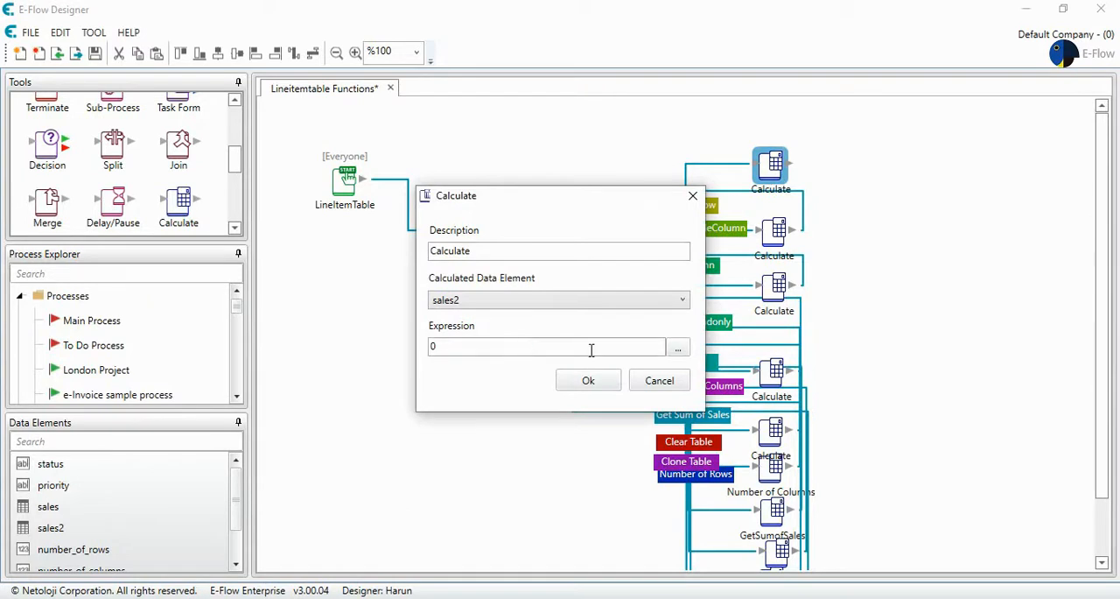
- Insert the SetLineItemTableButtonStates function into the Calculate step's expression formula
{"action": "left_click", "coordinate": [677, 348]}
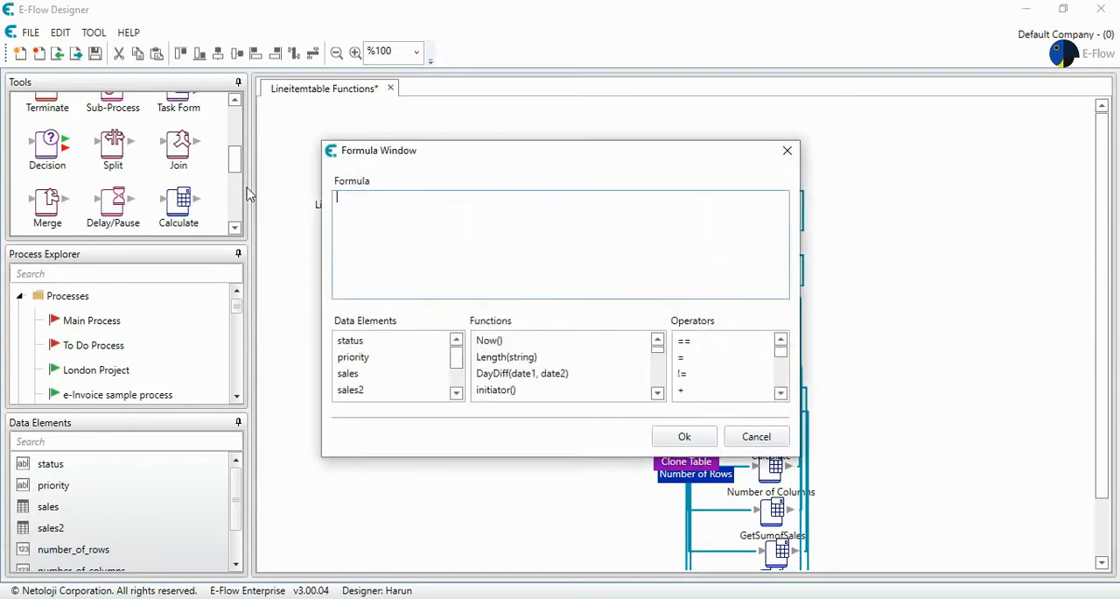
{"action": "left_click", "coordinate": [522, 358]}
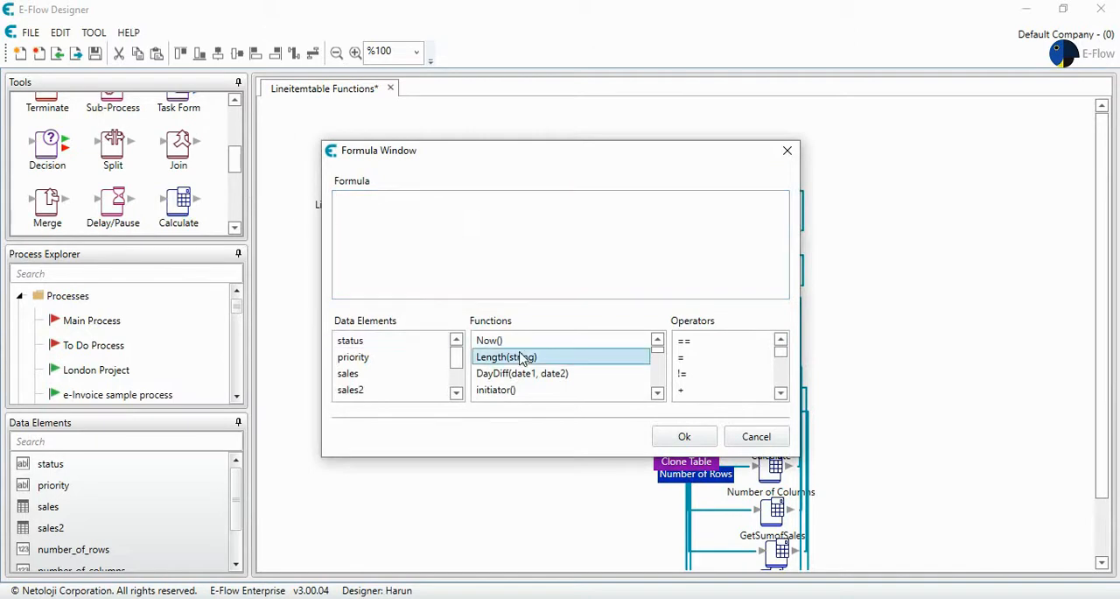
{"action": "key", "text": "s"}
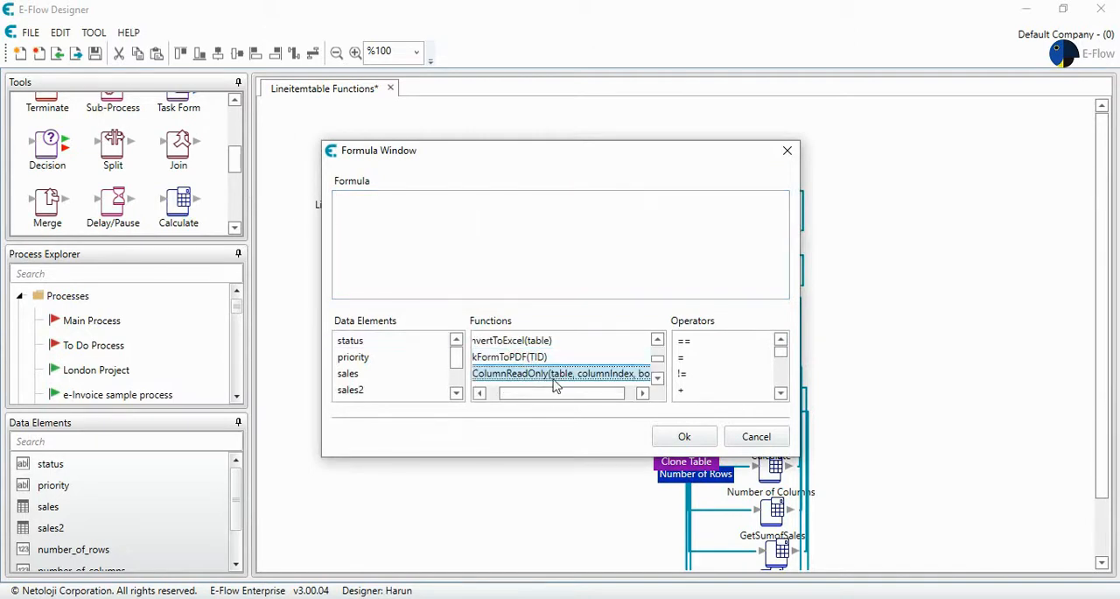
{"action": "left_click_drag", "start_coordinate": [540, 398], "coordinate": [516, 393]}
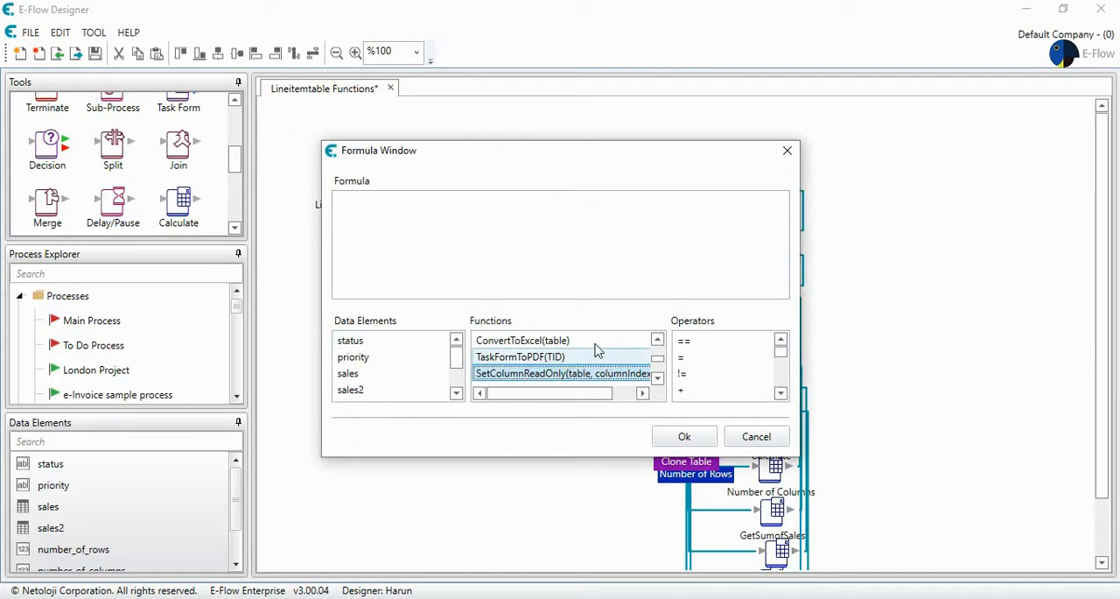
{"action": "key", "text": "Down"}
{"action": "key", "text": "s"}
{"action": "key", "text": "s"}
{"action": "key", "text": "s"}
{"action": "key", "text": "s"}
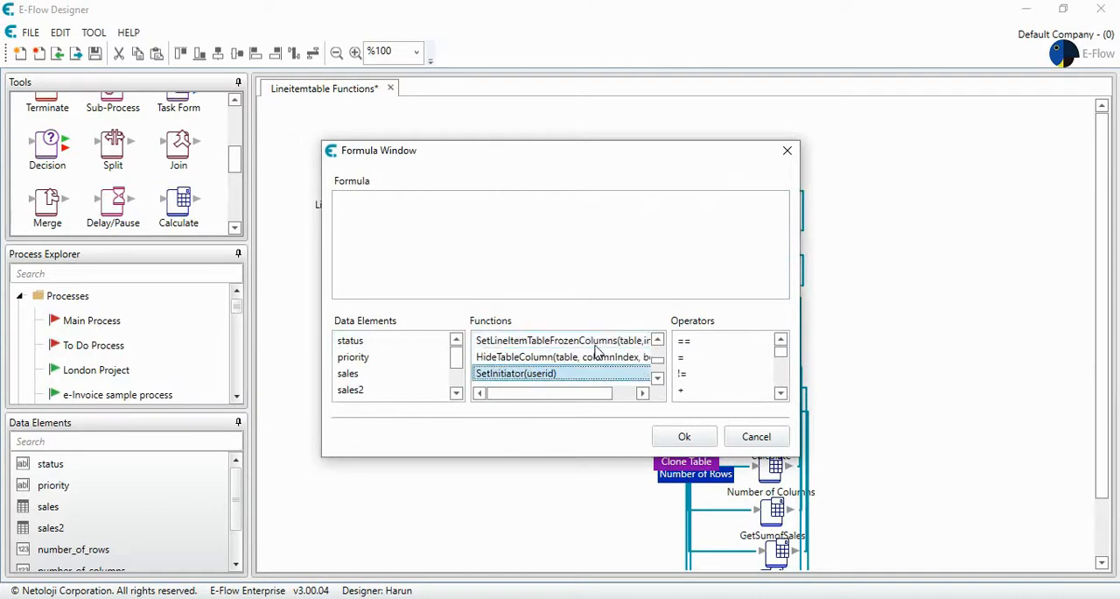
{"action": "key", "text": "s"}
{"action": "key", "text": "s"}
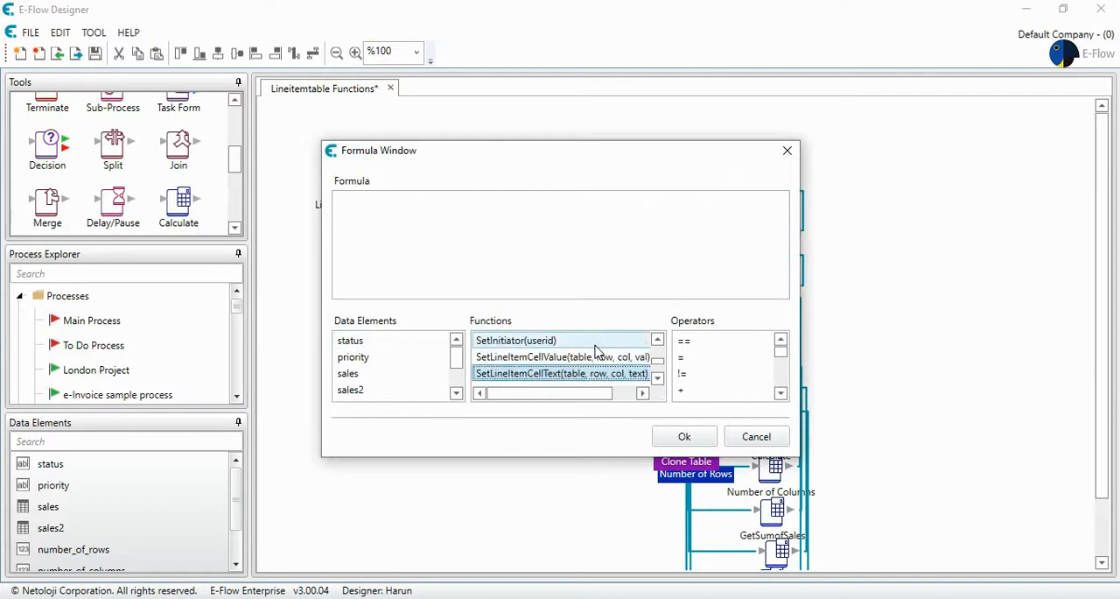
{"action": "double_click", "coordinate": [588, 375]}
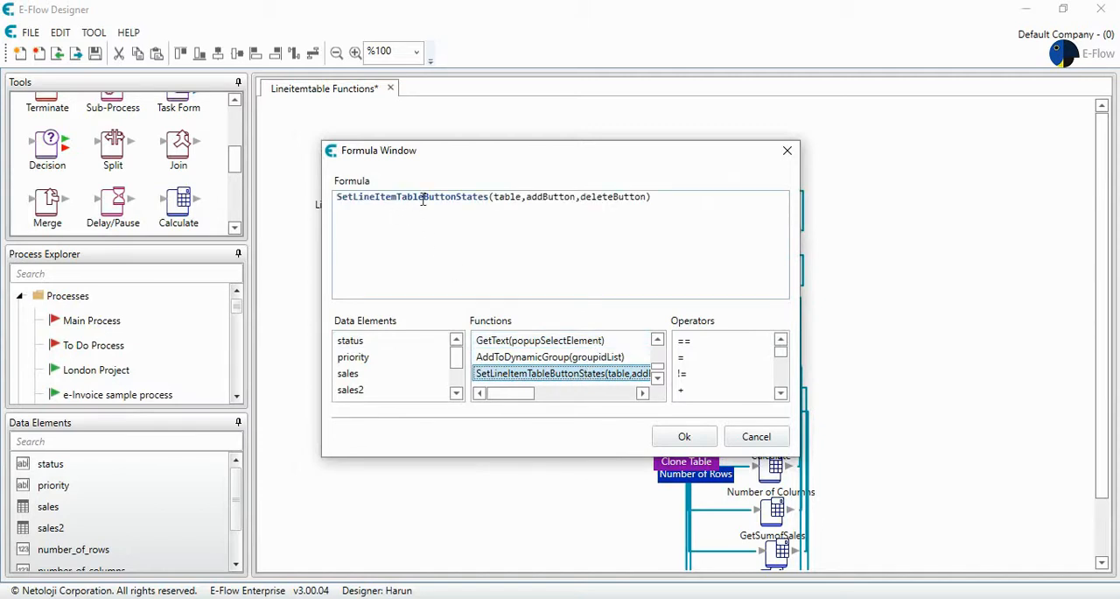
- Complete the formula as SetLineItemTableButtonStates(%sales2%,true,true) and apply it to the Calculate step
{"action": "double_click", "coordinate": [512, 198]}
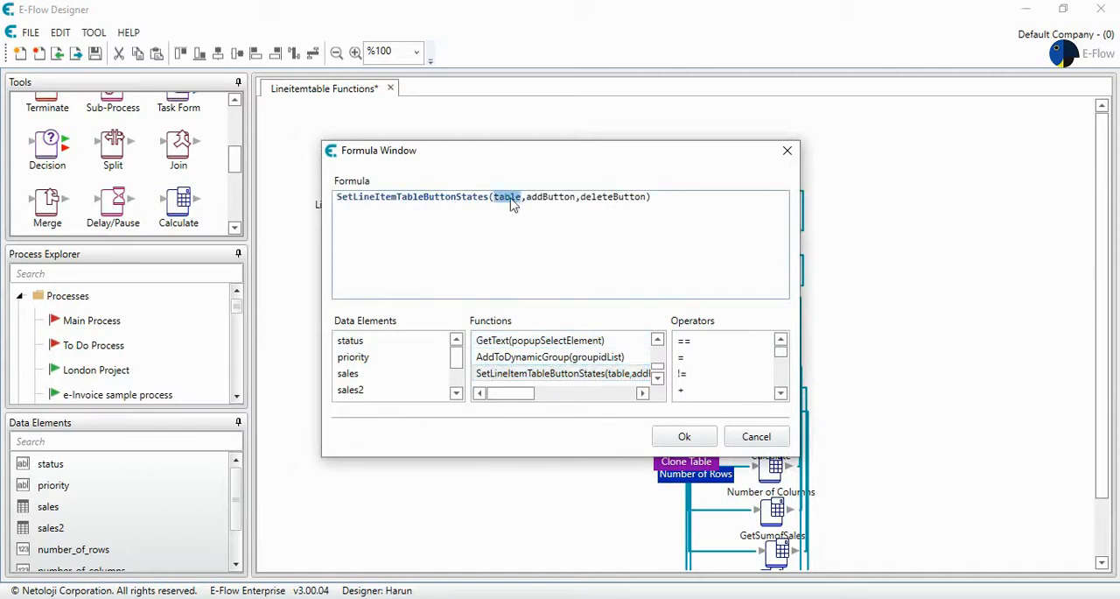
{"action": "key", "text": "BackSpace"}
{"action": "double_click", "coordinate": [388, 392]}
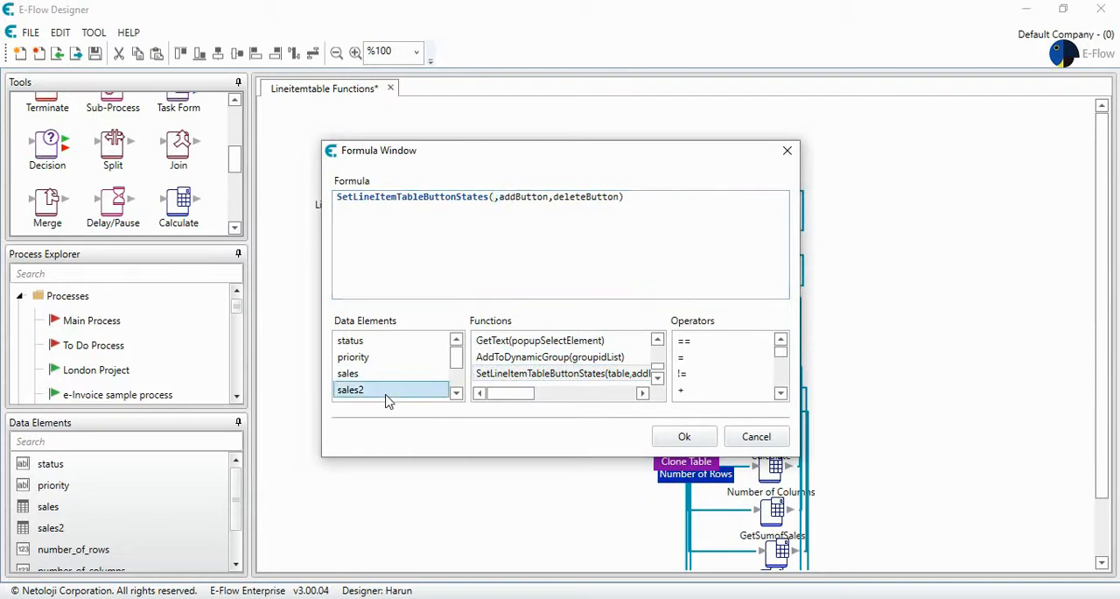
{"action": "double_click", "coordinate": [565, 202]}
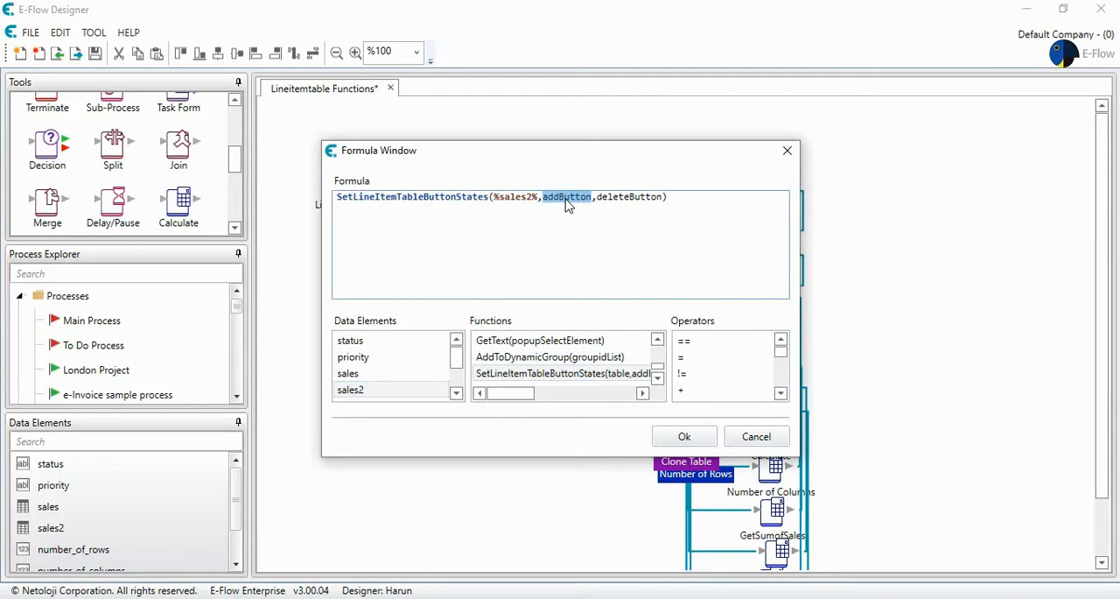
{"action": "type", "text": "fa"}
{"action": "key", "text": "BackSpace"}
{"action": "key", "text": "BackSpace"}
{"action": "type", "text": "true"}
{"action": "left_click_drag", "start_coordinate": [585, 197], "coordinate": [616, 197]}
{"action": "type", "text": "true"}
{"action": "left_click", "coordinate": [685, 436]}
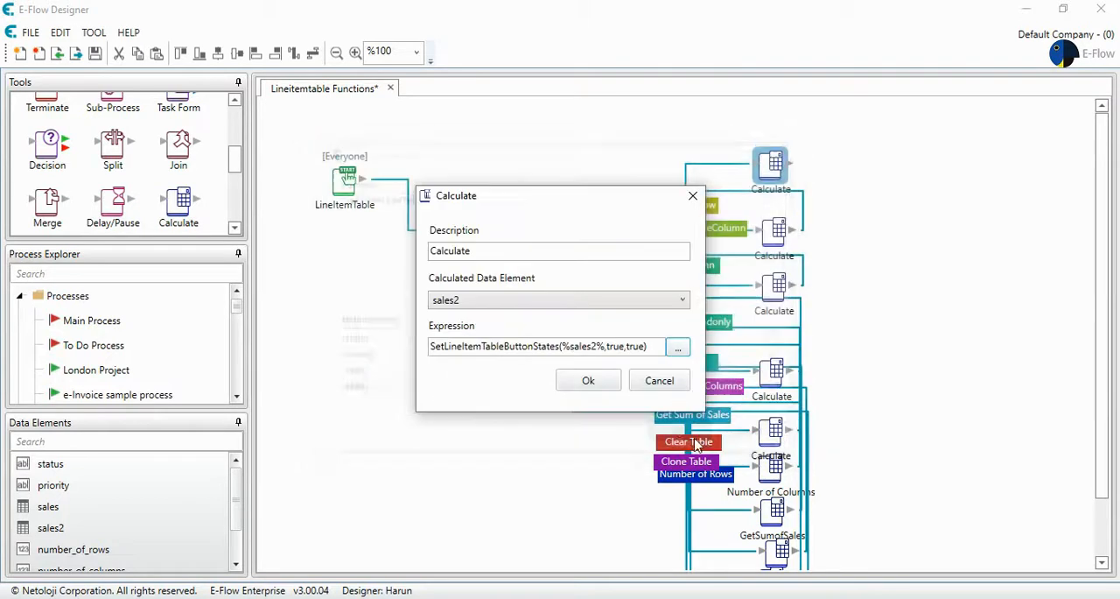
{"action": "left_click", "coordinate": [600, 386]}
- Connect the new Calculate step back to the Task Form, and save and activate the Lineitemtable Functions process
{"action": "left_click_drag", "start_coordinate": [792, 164], "coordinate": [608, 203]}
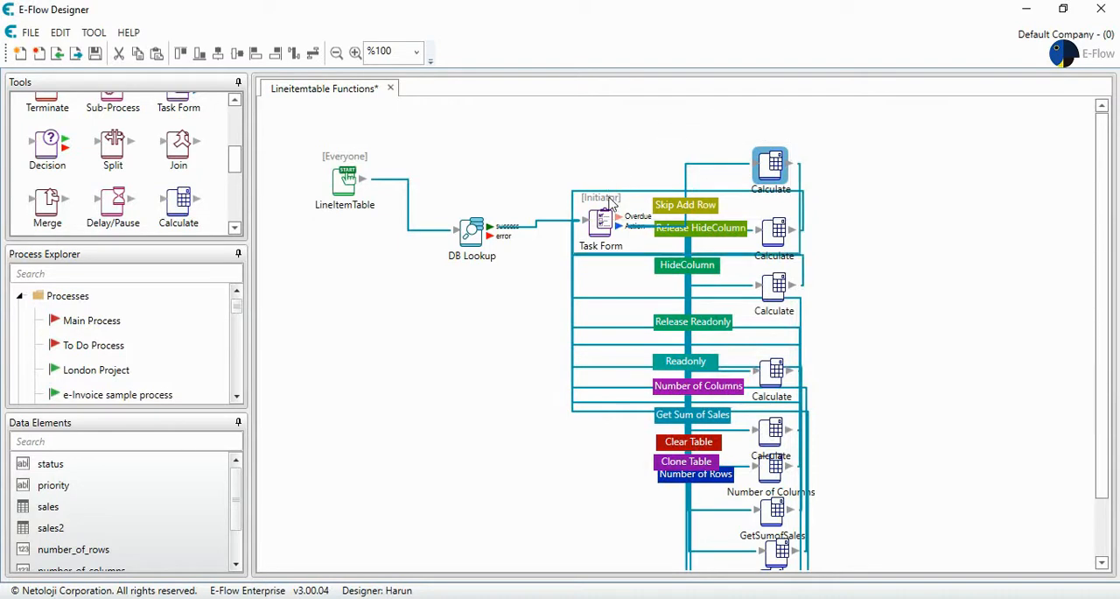
{"action": "left_click", "coordinate": [95, 53]}
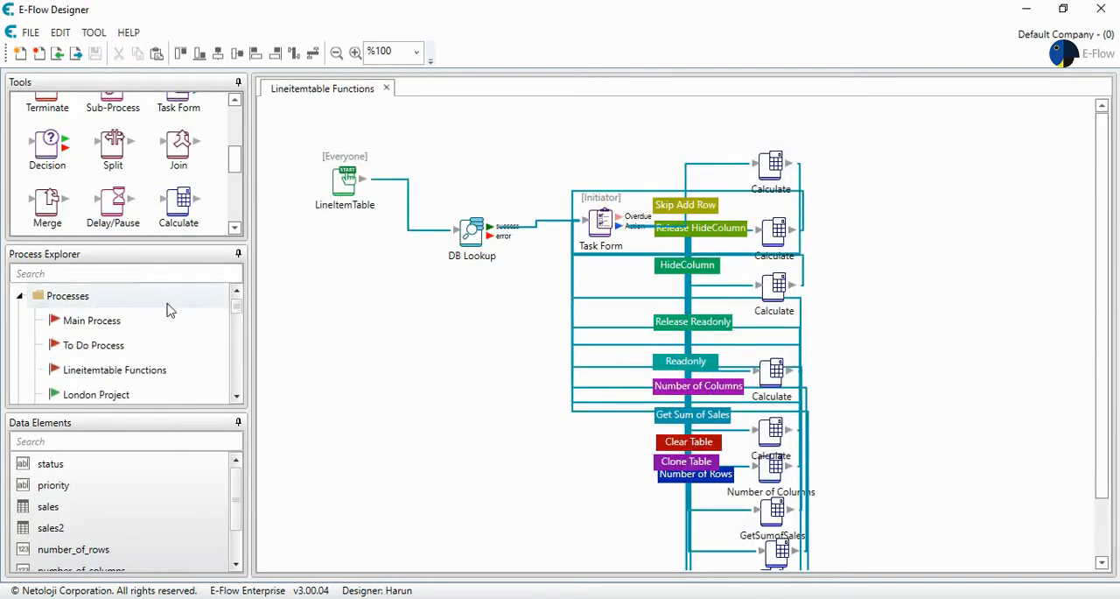
{"action": "right_click", "coordinate": [133, 369]}
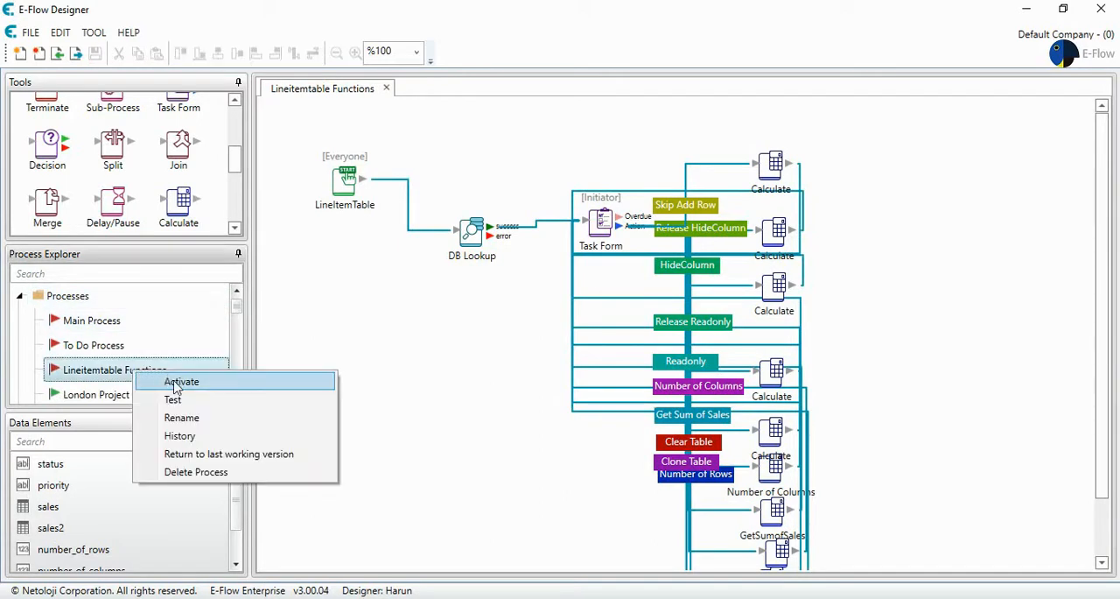
{"action": "left_click", "coordinate": [179, 383]}
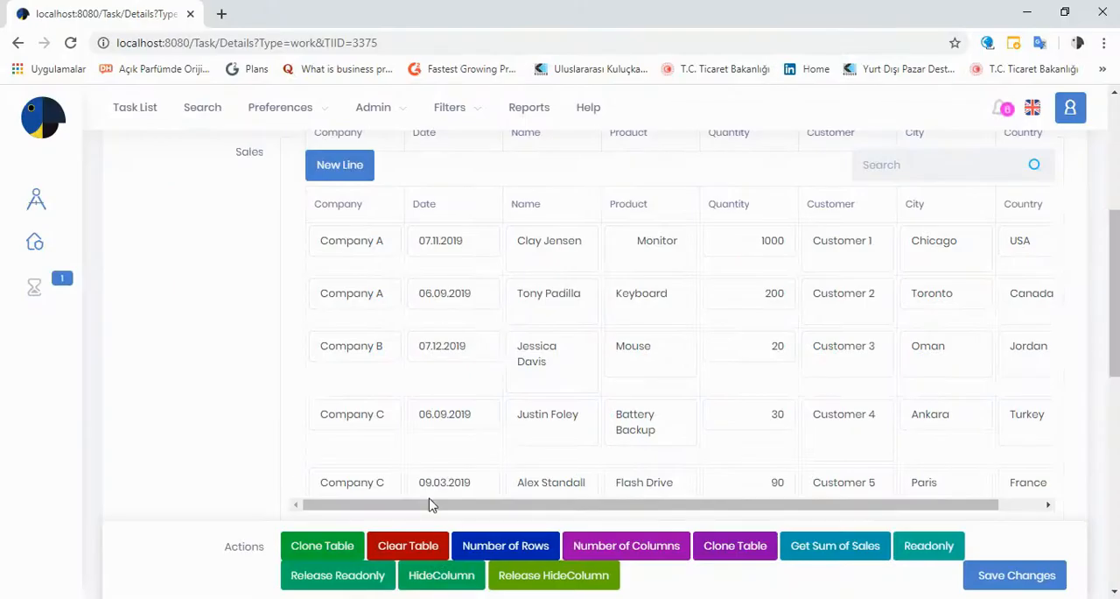
- Reload the task form in the browser, run the Skip Add Row action and check the populated Sales table's controls
{"action": "left_click", "coordinate": [70, 42]}
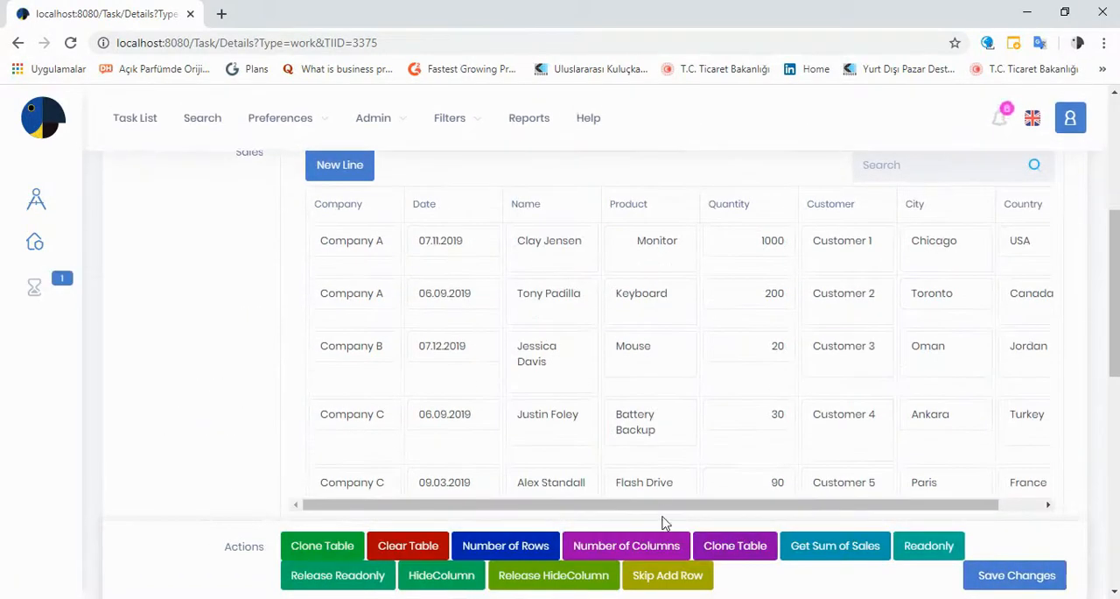
{"action": "left_click", "coordinate": [670, 578]}
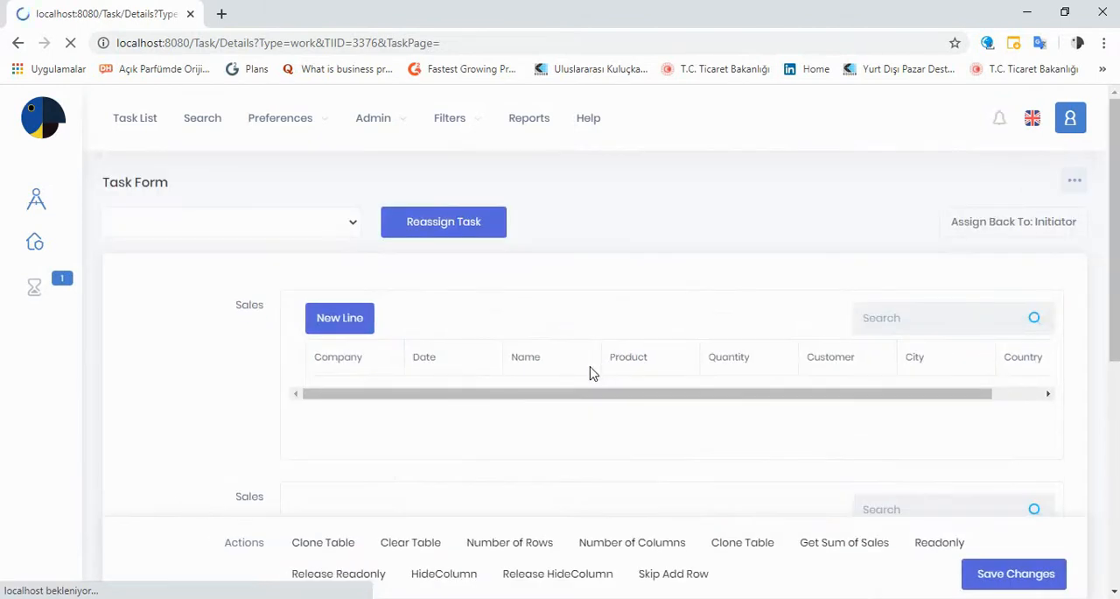
{"action": "scroll", "coordinate": [588, 385], "scroll_direction": "down", "scroll_amount": 4}
{"action": "scroll", "coordinate": [574, 442], "scroll_direction": "up", "scroll_amount": 2}
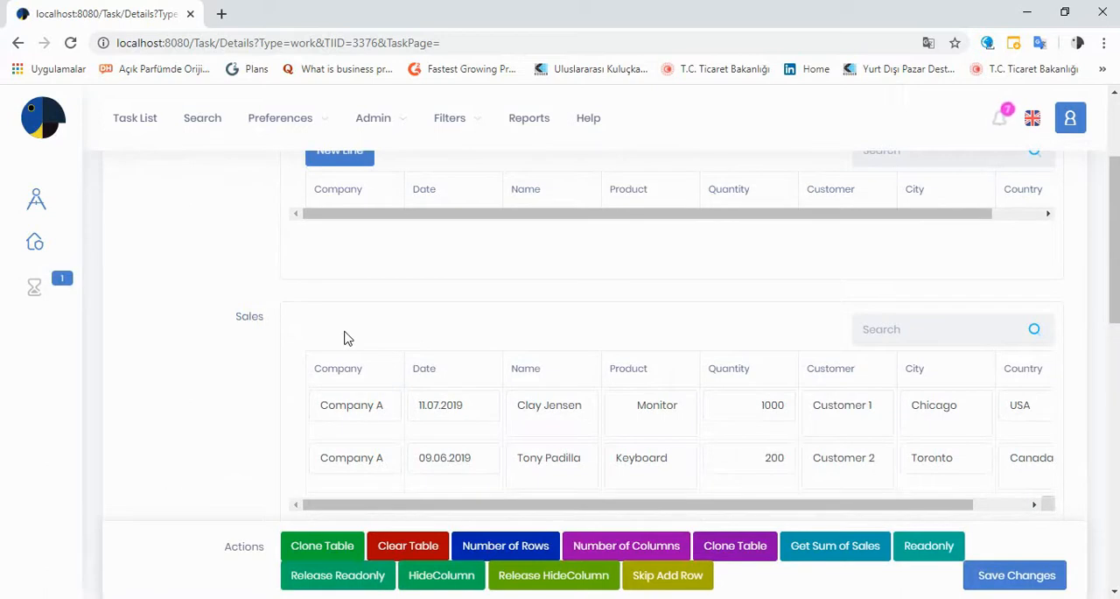
{"action": "scroll", "coordinate": [347, 338], "scroll_direction": "down", "scroll_amount": 1}
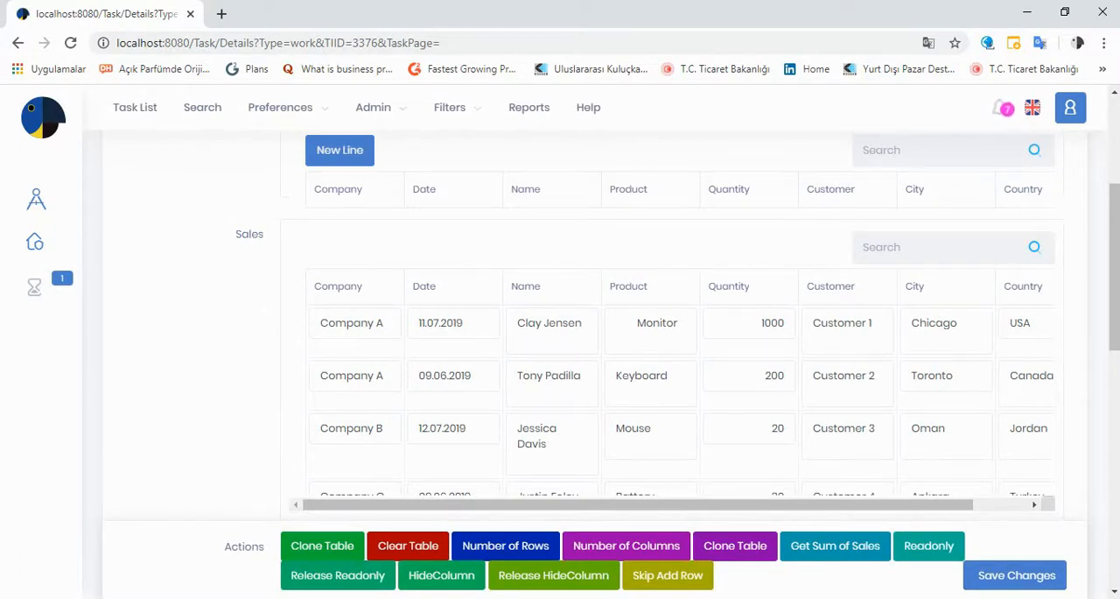
- Switch to E-Flow Designer, duplicate the topmost Calculate step above the original, and connect the Task Form's action output to the copy
{"action": "left_click", "coordinate": [712, 541]}
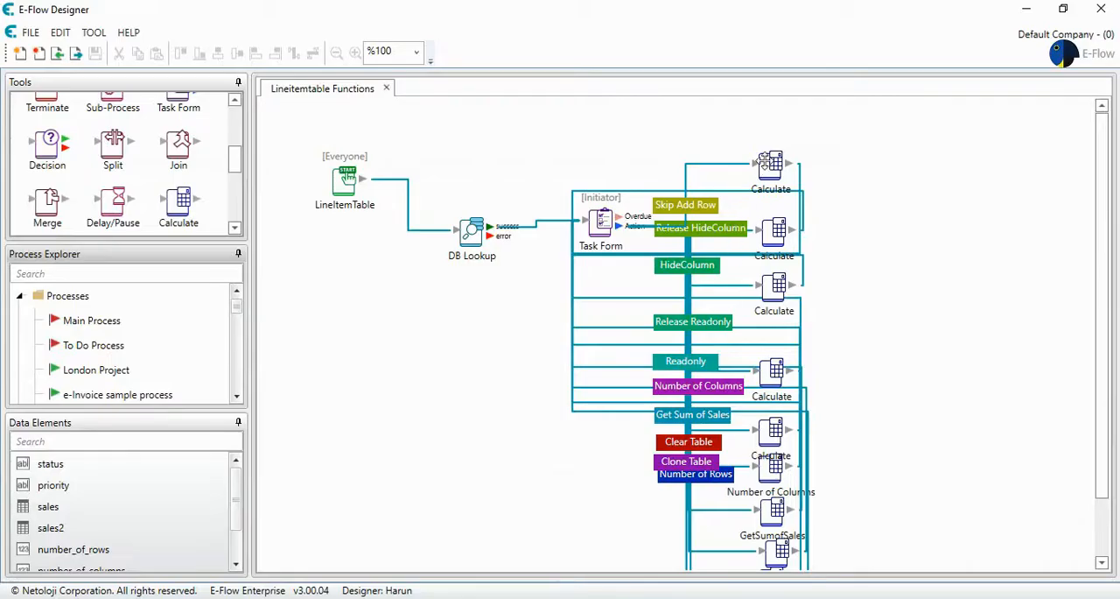
{"action": "left_click", "coordinate": [770, 164]}
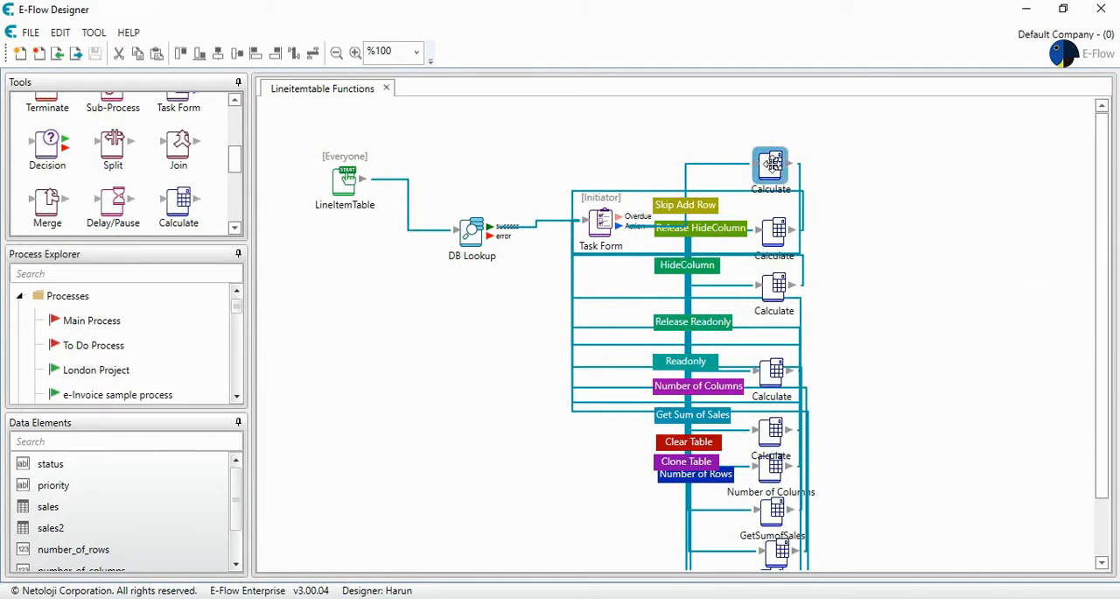
{"action": "key", "text": "ctrl+v"}
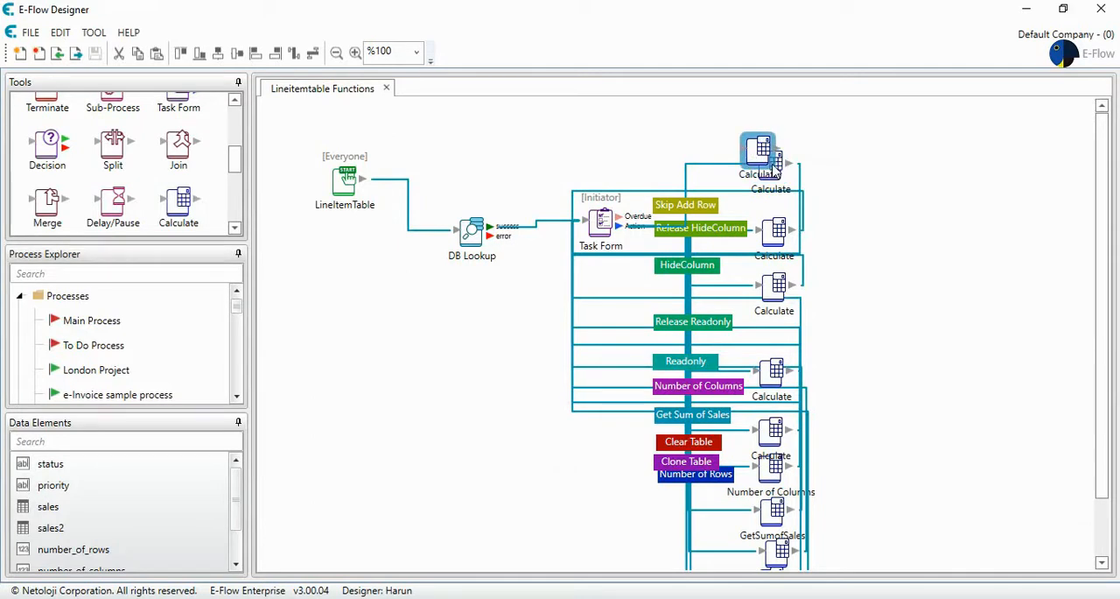
{"action": "left_click_drag", "start_coordinate": [775, 171], "coordinate": [780, 151]}
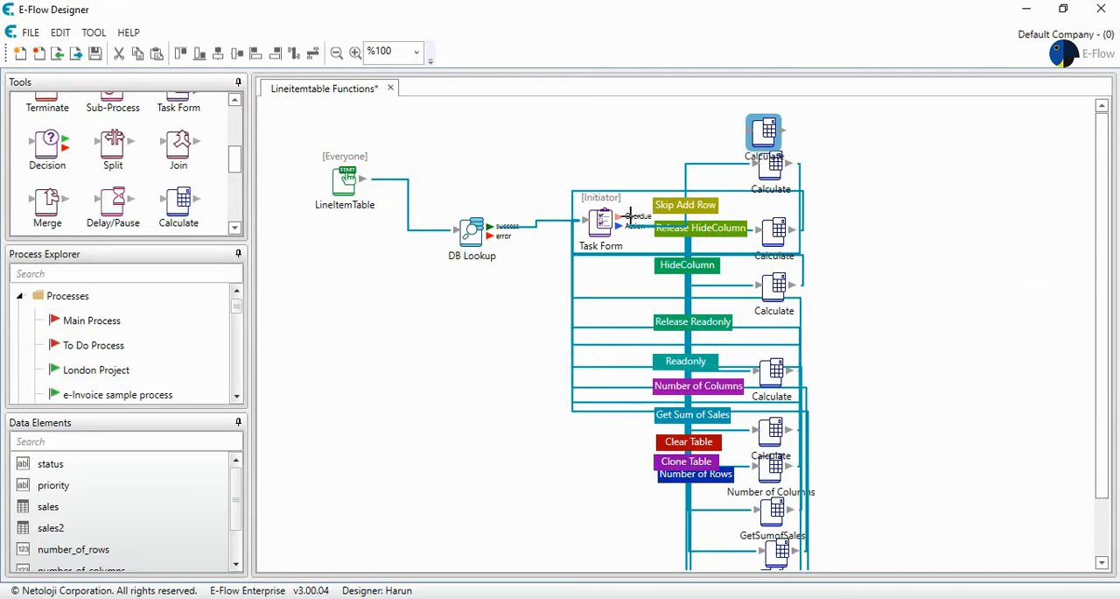
{"action": "left_click_drag", "start_coordinate": [633, 215], "coordinate": [747, 142]}
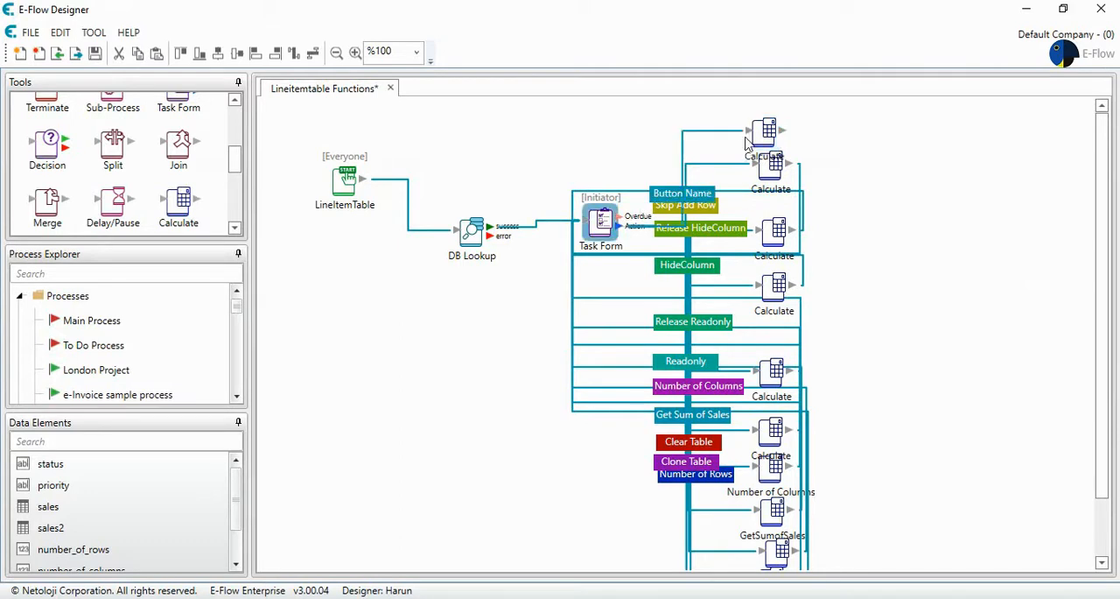
- Label the new action button Release Add Row and give it an olive-green background color
{"action": "double_click", "coordinate": [698, 193]}
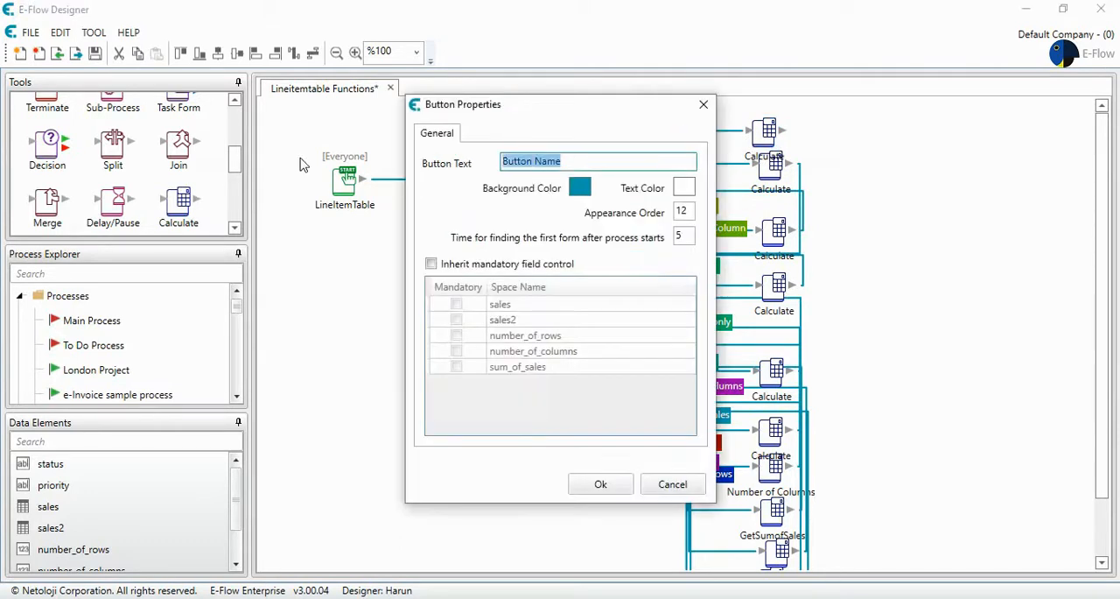
{"action": "type", "text": "Release Add Row"}
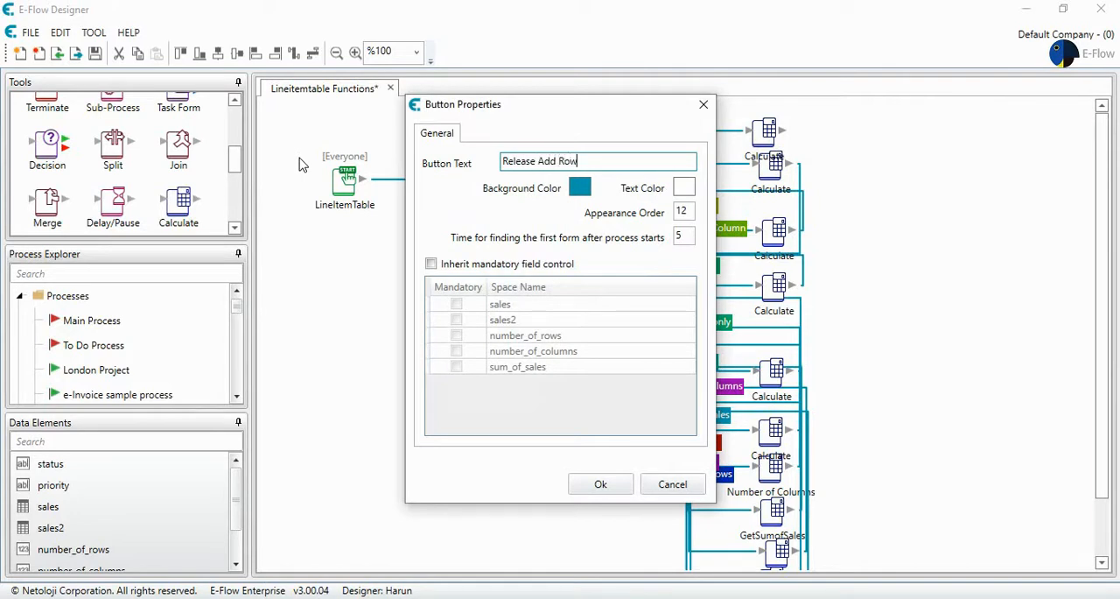
{"action": "left_click", "coordinate": [579, 186]}
{"action": "left_click_drag", "start_coordinate": [652, 253], "coordinate": [653, 219]}
{"action": "left_click", "coordinate": [550, 403]}
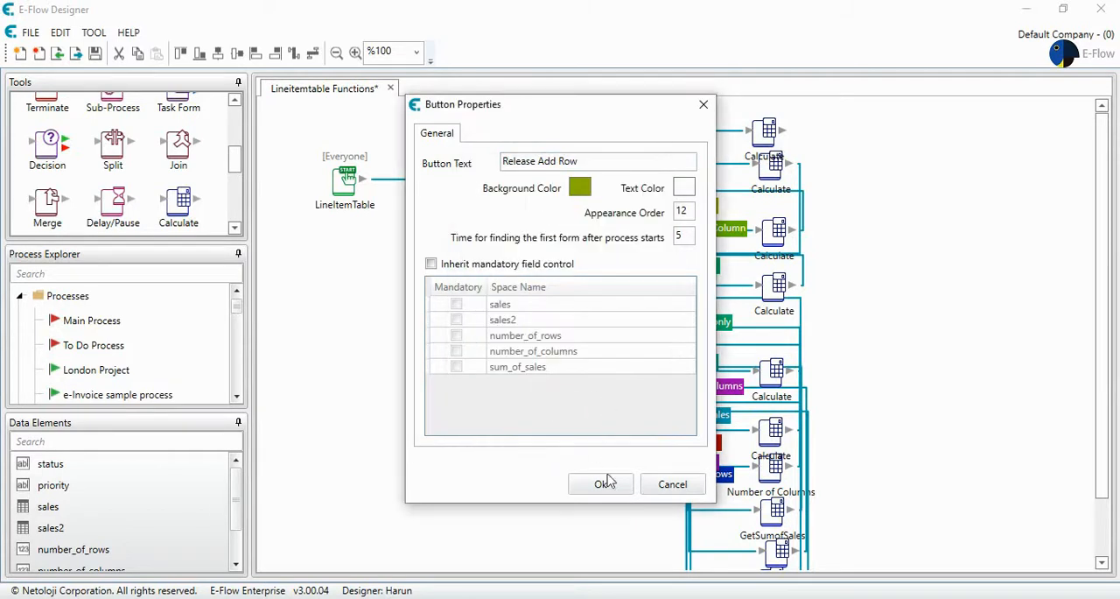
{"action": "left_click", "coordinate": [601, 484]}
- Connect the copied Calculate step back to the Task Form and set its expression to SetLineItemTableButtonStates(%sales2%,false,false)
{"action": "left_click_drag", "start_coordinate": [764, 131], "coordinate": [770, 119]}
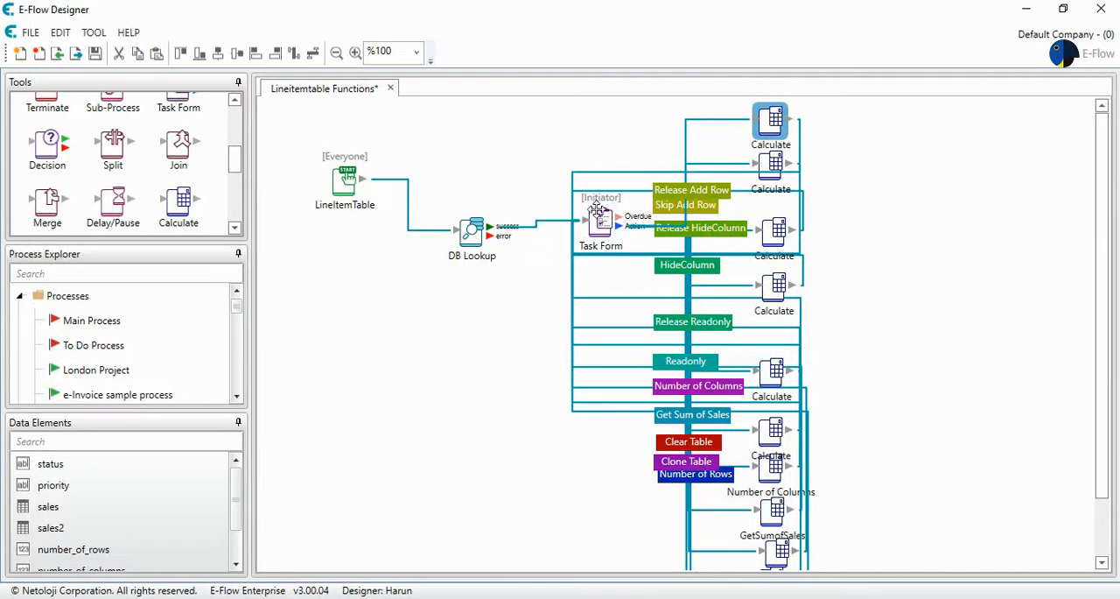
{"action": "double_click", "coordinate": [771, 131]}
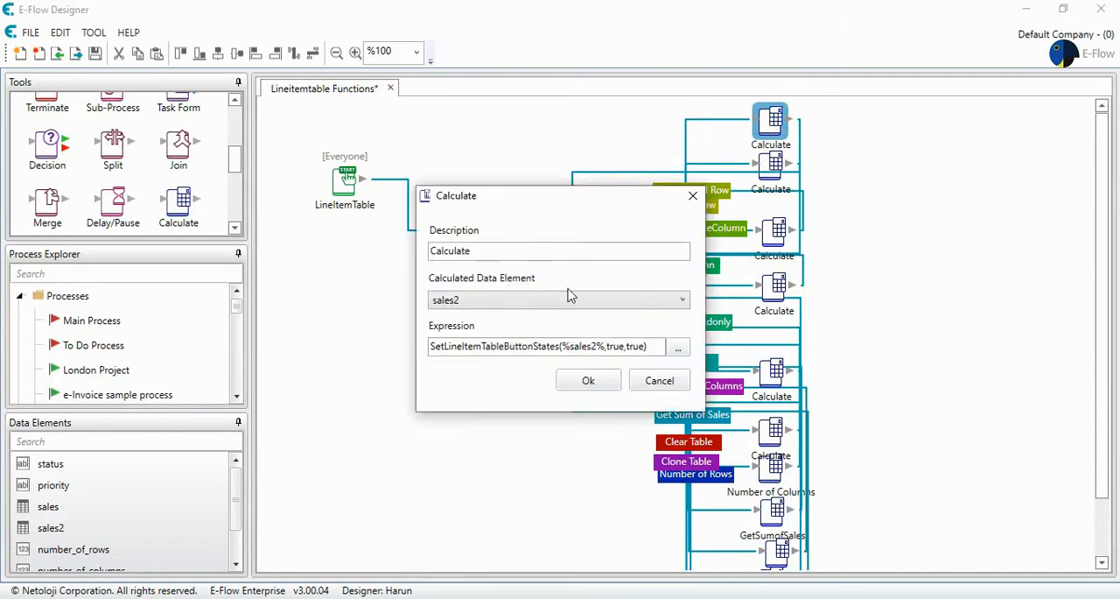
{"action": "left_click", "coordinate": [620, 349]}
{"action": "double_click", "coordinate": [619, 347]}
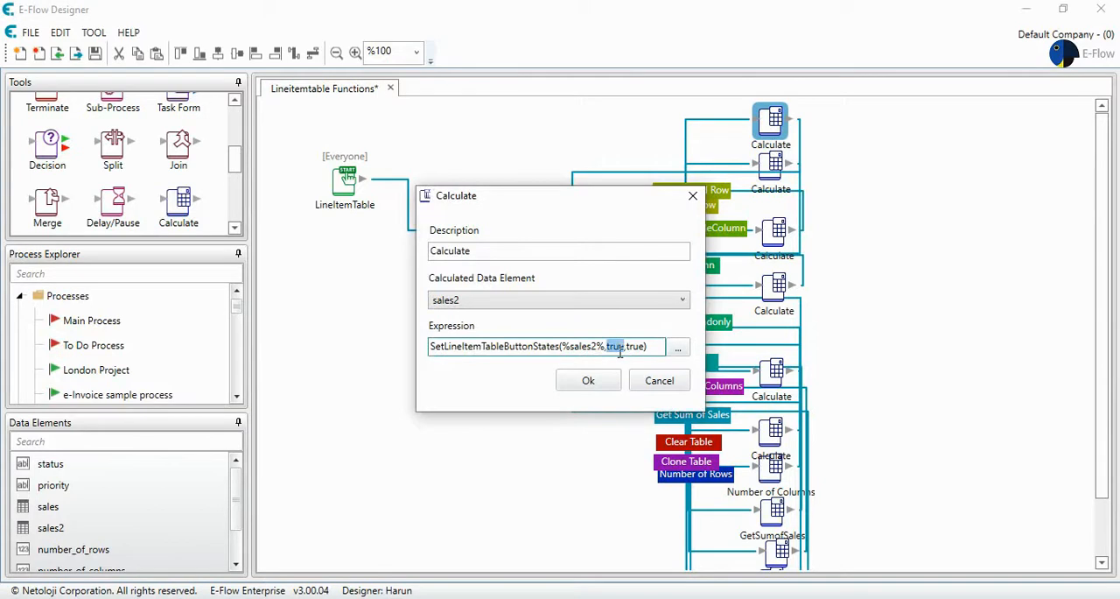
{"action": "type", "text": "false,"}
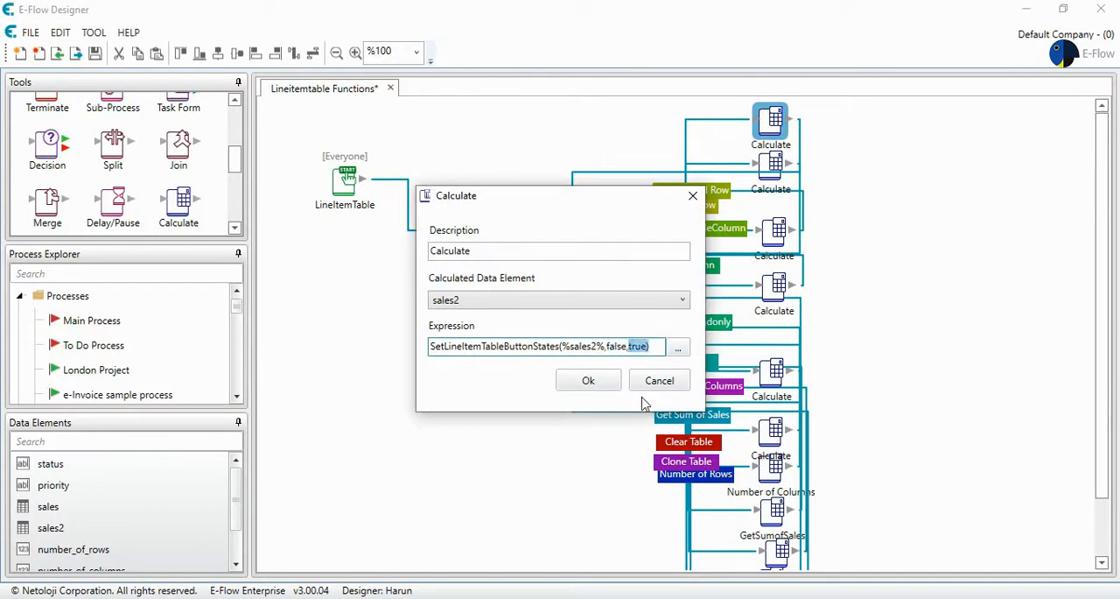
{"action": "type", "text": "fals"}
{"action": "left_click", "coordinate": [588, 380]}
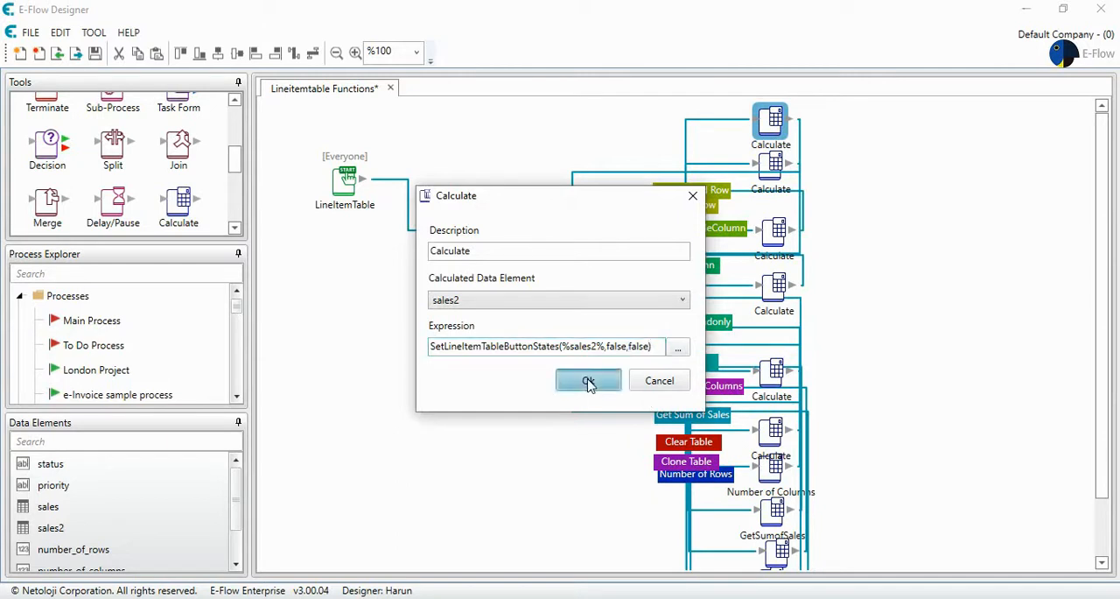
- Save the process with the Release Add Row action and activate Lineitemtable Functions
{"action": "left_click", "coordinate": [99, 58]}
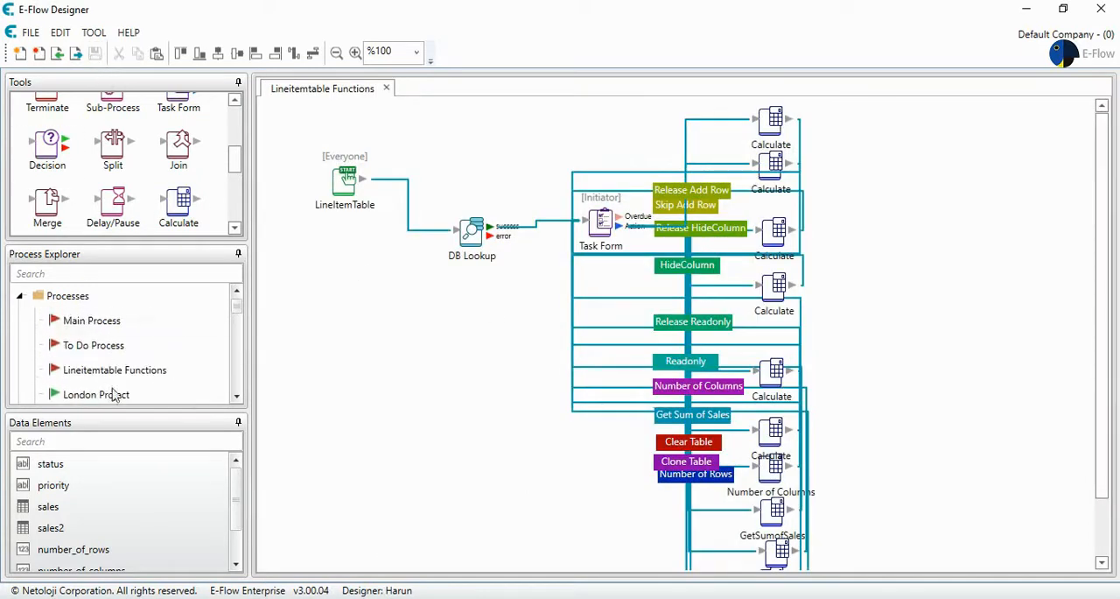
{"action": "right_click", "coordinate": [122, 371]}
{"action": "left_click", "coordinate": [166, 383]}
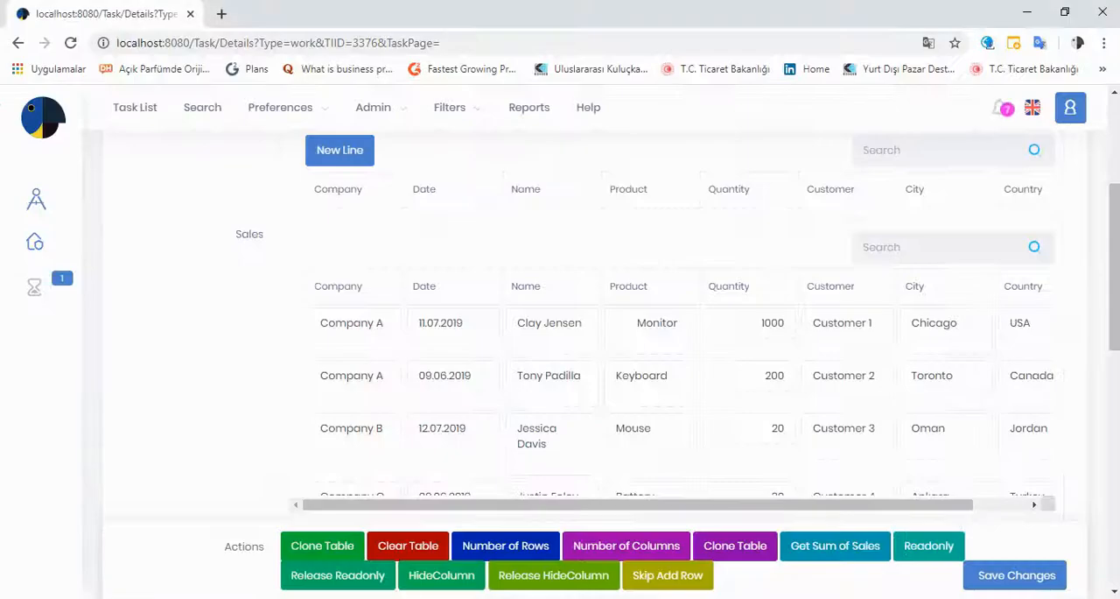
- Reload the task form in the browser, run the Release Add Row action and check the Sales table's New Line control
{"action": "left_click", "coordinate": [71, 43]}
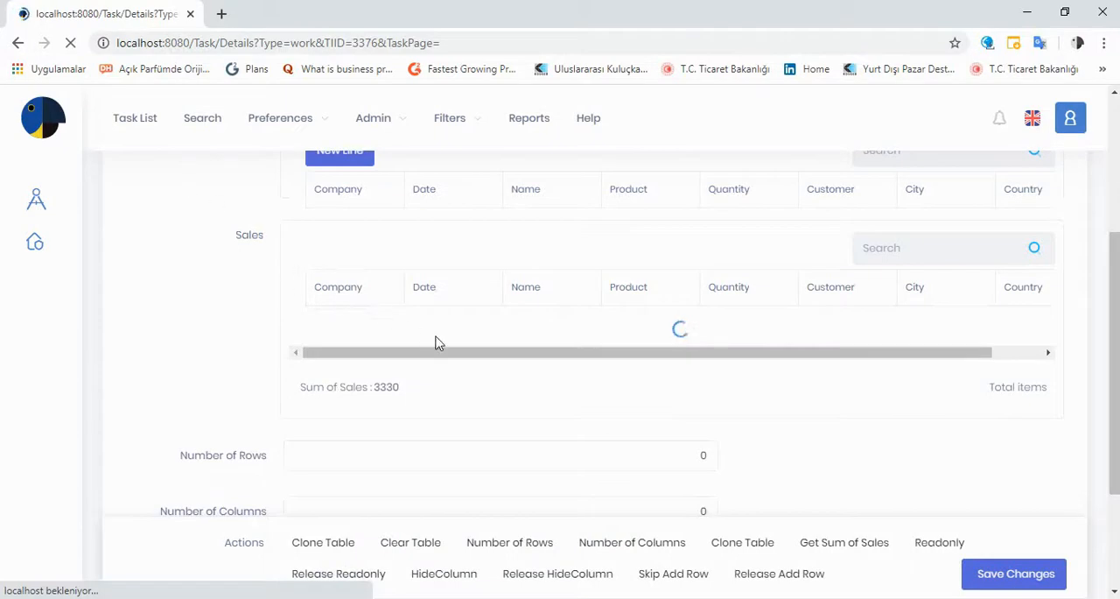
{"action": "scroll", "coordinate": [515, 349], "scroll_direction": "down", "scroll_amount": 2}
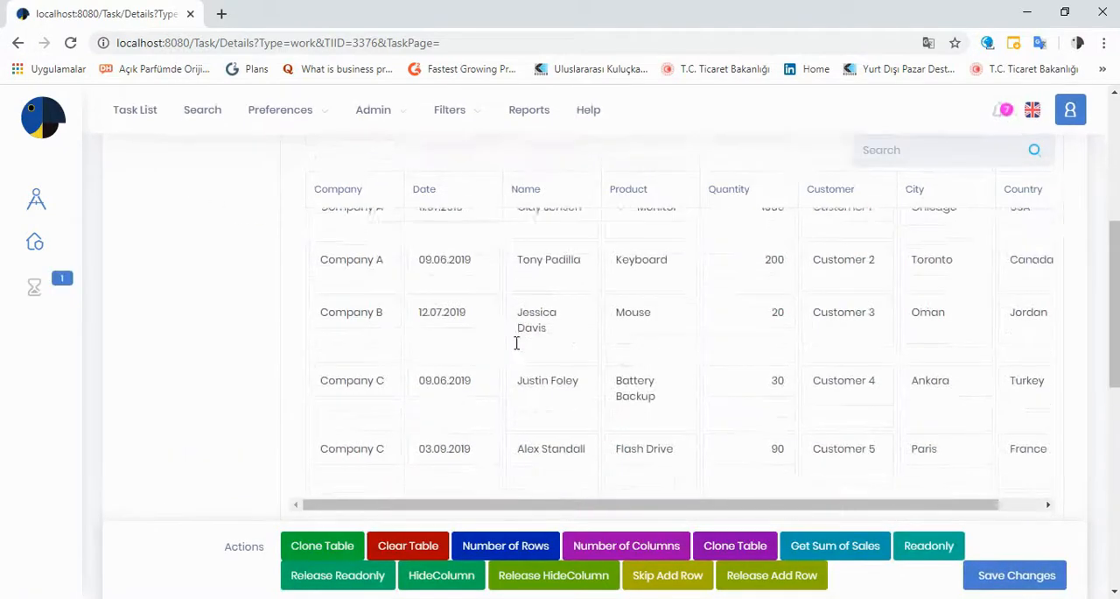
{"action": "scroll", "coordinate": [515, 349], "scroll_direction": "up", "scroll_amount": 3}
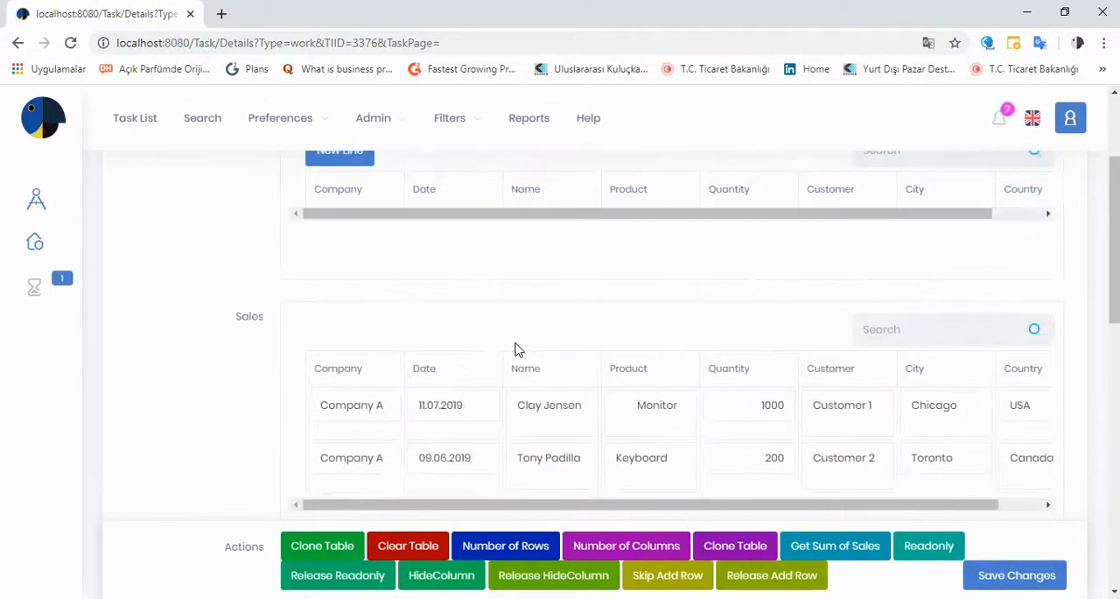
{"action": "left_click", "coordinate": [772, 576]}
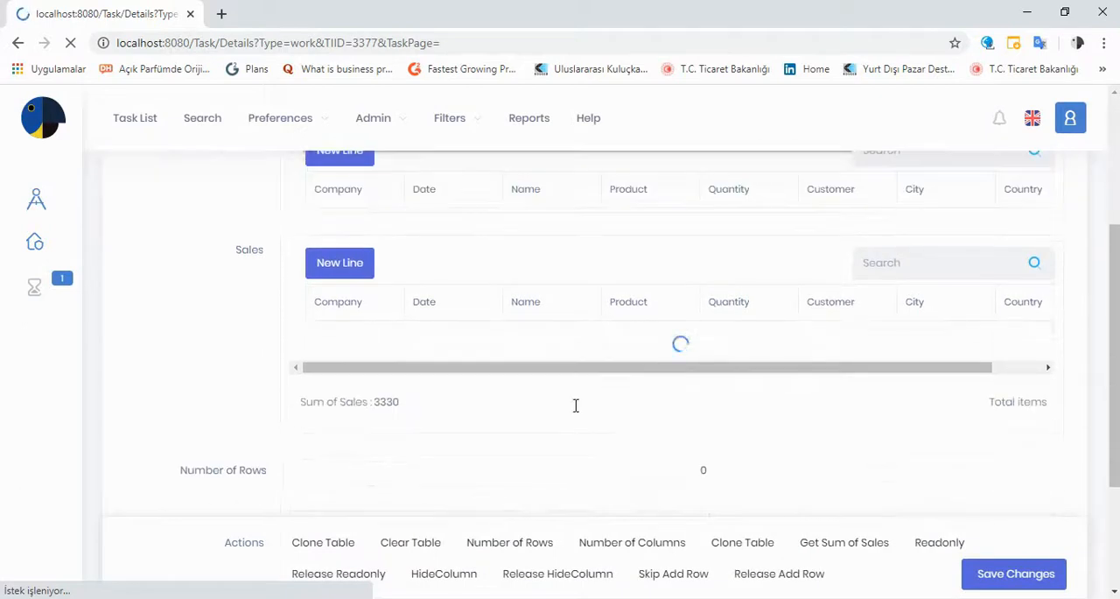
{"action": "scroll", "coordinate": [339, 271], "scroll_direction": "down", "scroll_amount": 3}
{"action": "scroll", "coordinate": [339, 271], "scroll_direction": "down", "scroll_amount": 2}
{"action": "scroll", "coordinate": [341, 271], "scroll_direction": "up", "scroll_amount": 5}
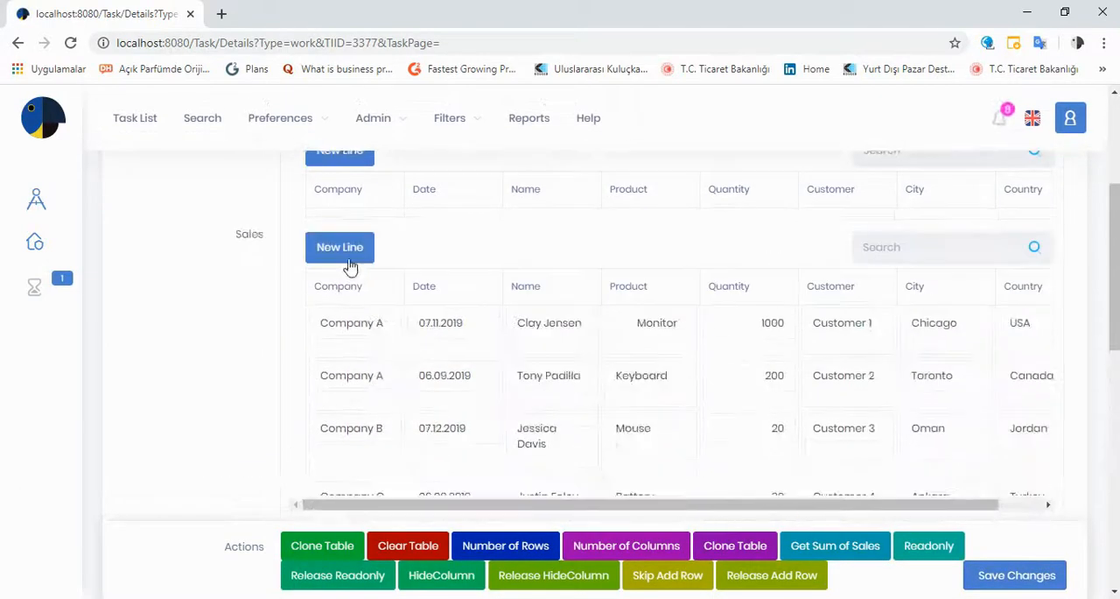